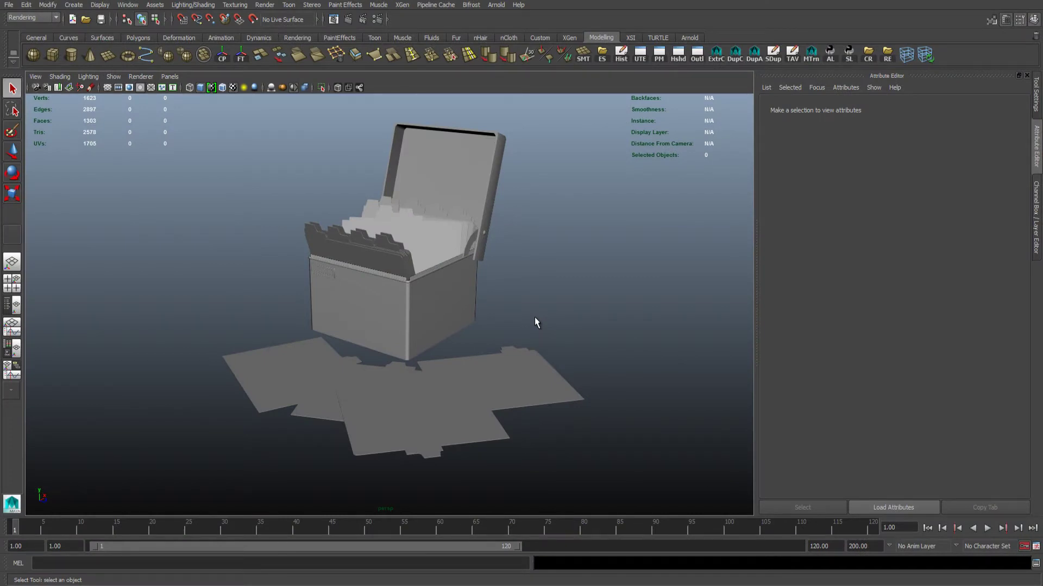
mouse_move(520, 284)
alt+mouse_down()
mouse_move(579, 286)
mouse_move(531, 286)
mouse_move(522, 269)
alt+mouse_up()
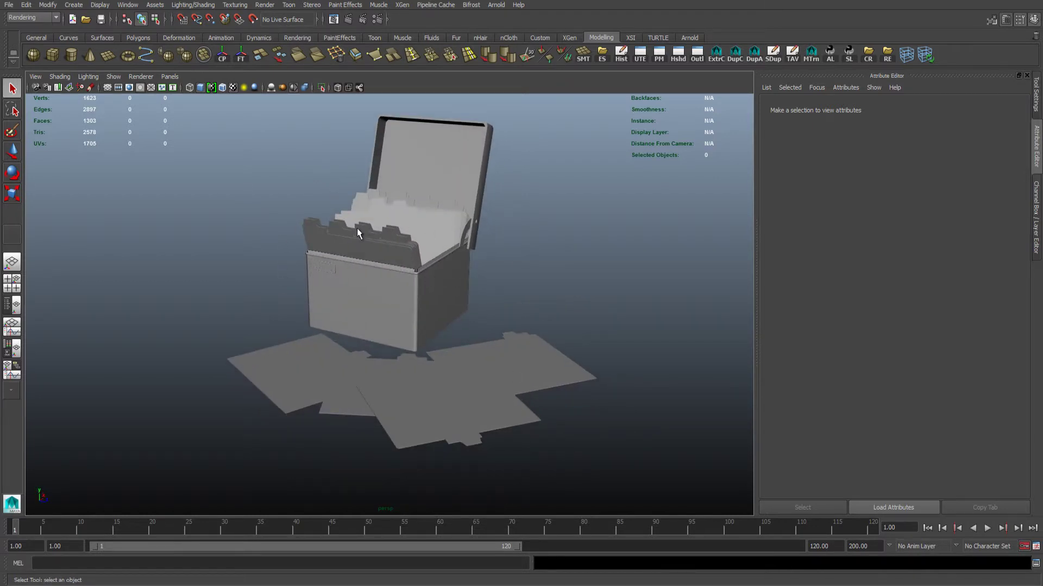
alt+drag(357, 228, 328, 246)
mouse_move(328, 247)
alt+middle_down()
mouse_move(332, 261)
mouse_move(333, 231)
alt+middle_up()
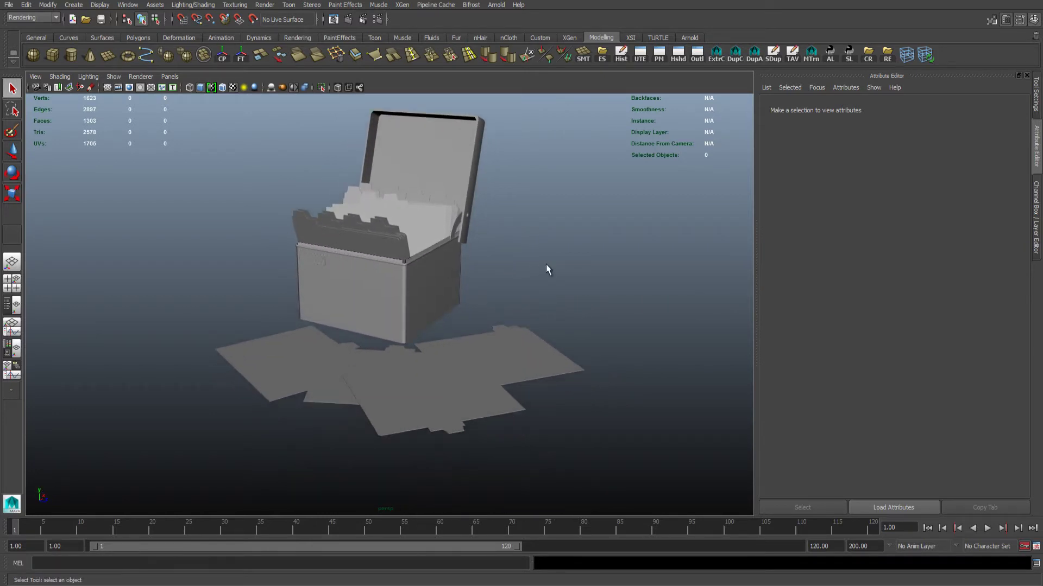
alt+middle_drag(472, 226, 474, 240)
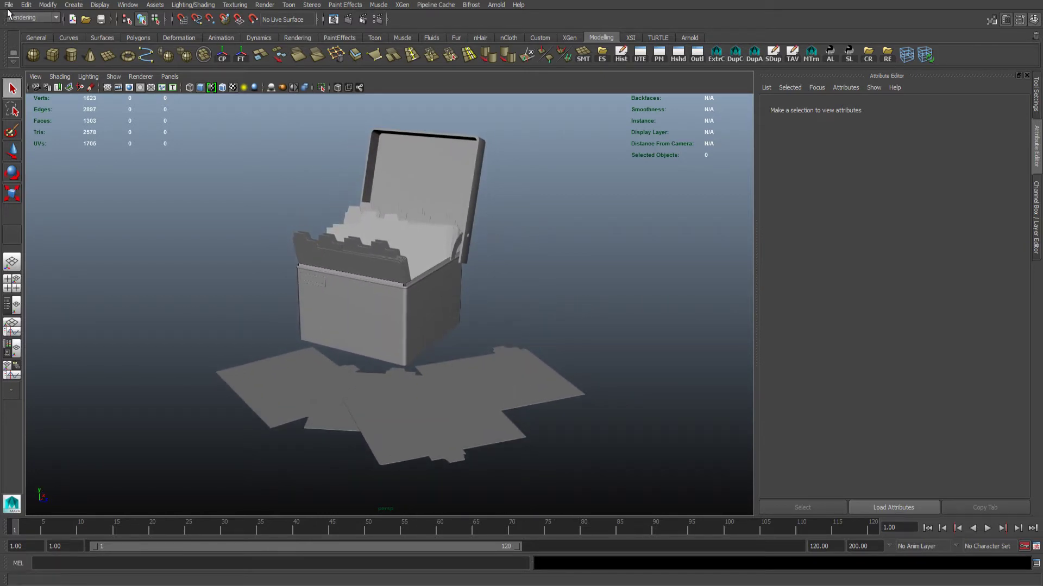
alt+drag(446, 265, 447, 268)
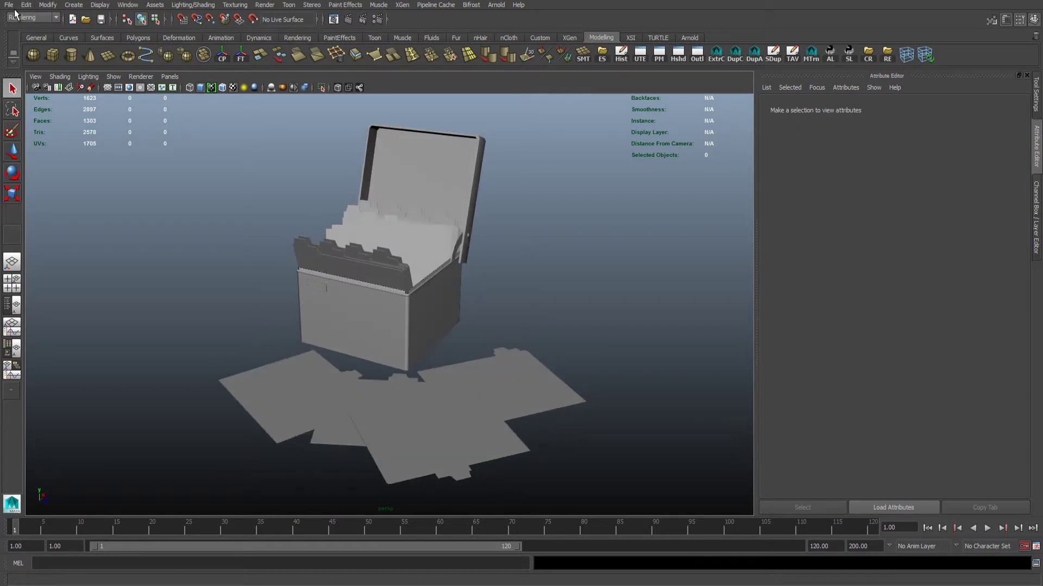
Step: Open the Layout_0006.ma scene from the project's scenes folder
click(11, 8)
click(33, 29)
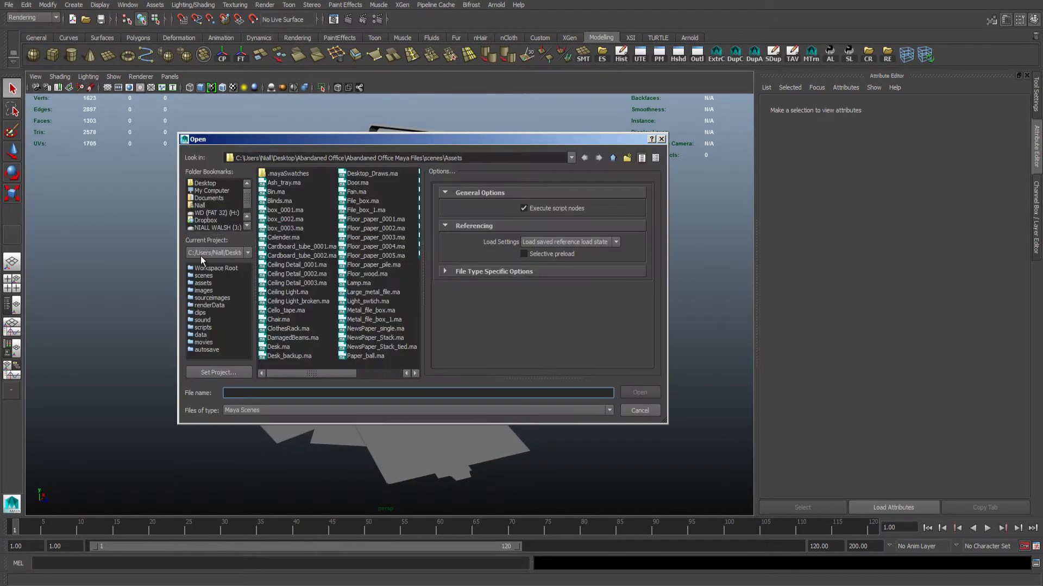
click(204, 276)
click(289, 247)
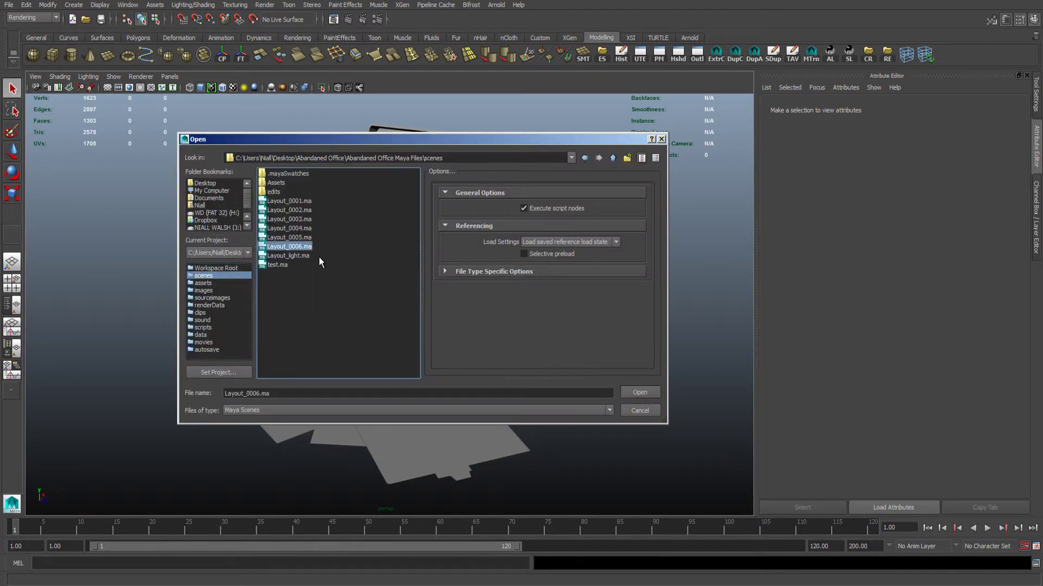
click(637, 393)
click(526, 300)
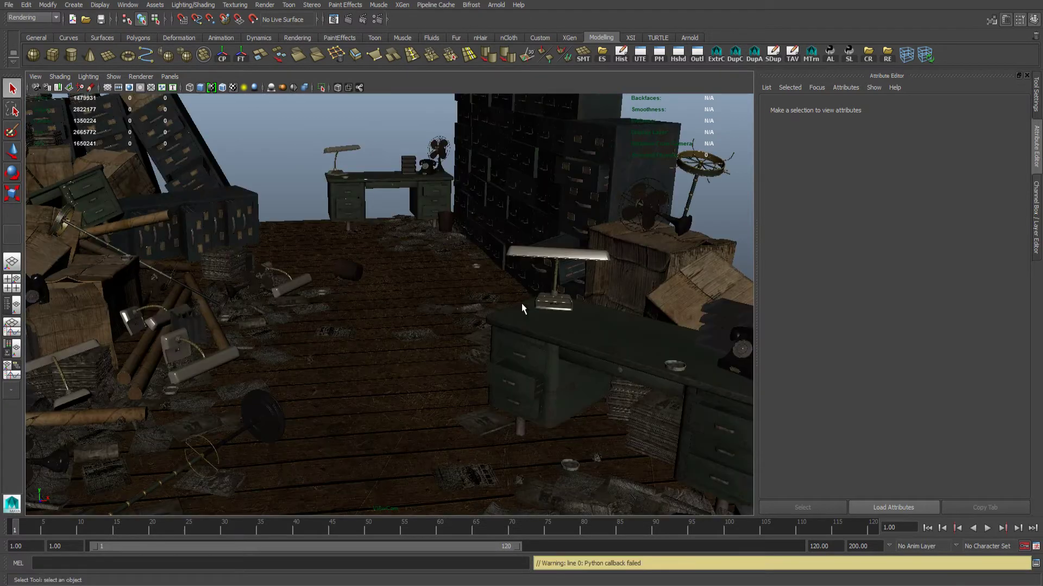
Step: Examine the abandoned office layout, looking over the desks, filing cabinets and clutter from several angles
alt+drag(306, 173, 324, 184)
alt+middle_drag(325, 184, 376, 141)
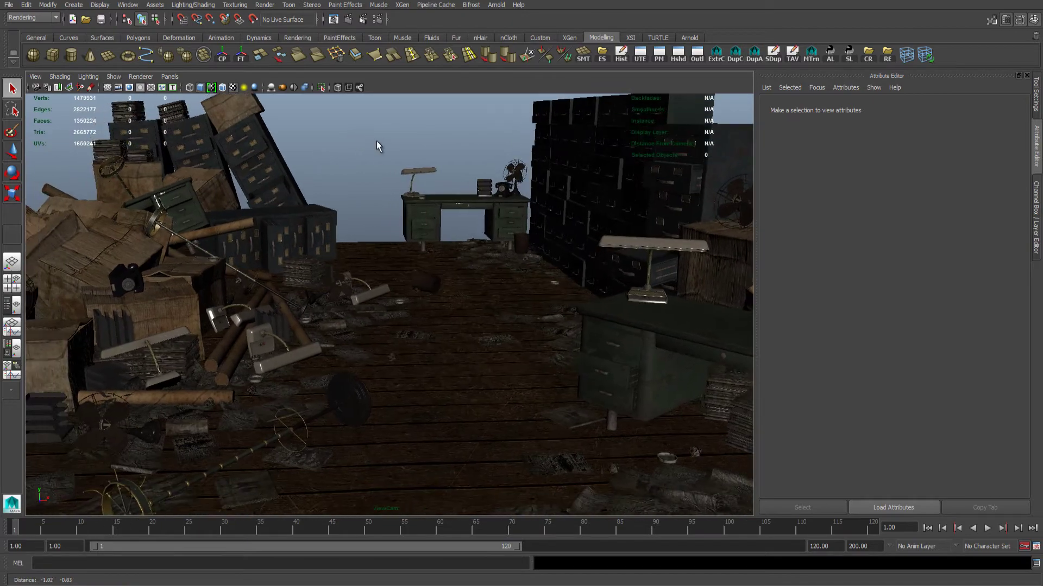
mouse_move(372, 171)
alt+mouse_down()
mouse_move(342, 170)
mouse_move(373, 175)
mouse_move(369, 165)
mouse_move(367, 184)
alt+mouse_up()
alt+middle_drag(381, 233, 379, 223)
alt+drag(380, 232, 377, 211)
alt+middle_drag(375, 211, 371, 266)
alt+drag(372, 272, 381, 251)
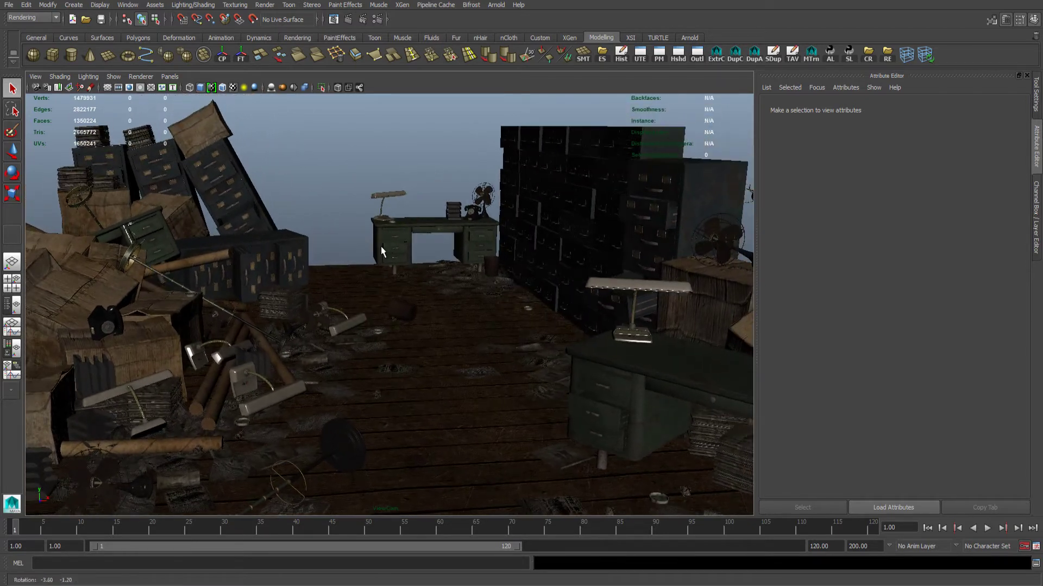
alt+drag(535, 266, 425, 238)
alt+drag(451, 176, 451, 187)
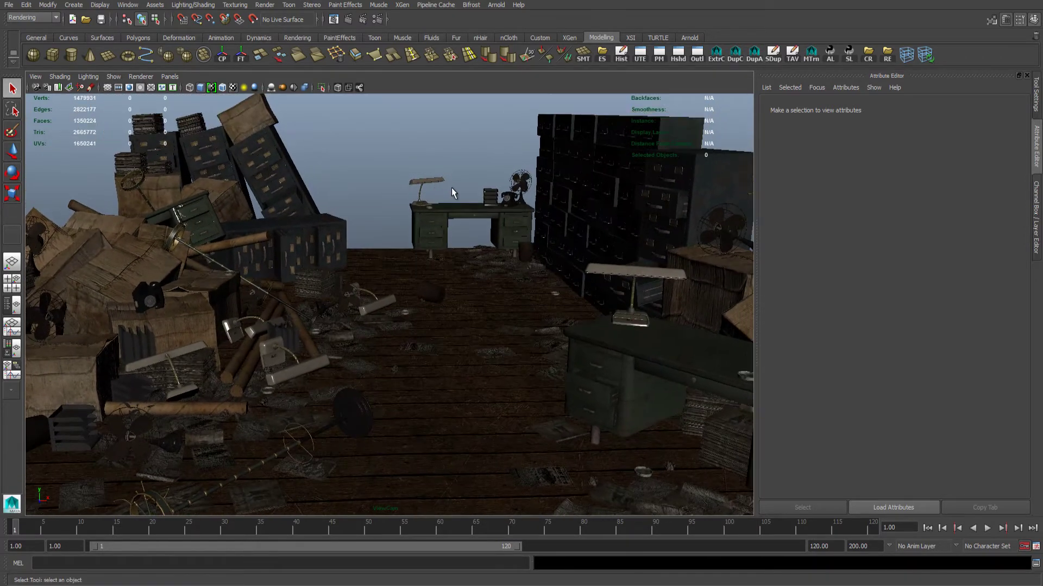
alt+drag(500, 224, 467, 227)
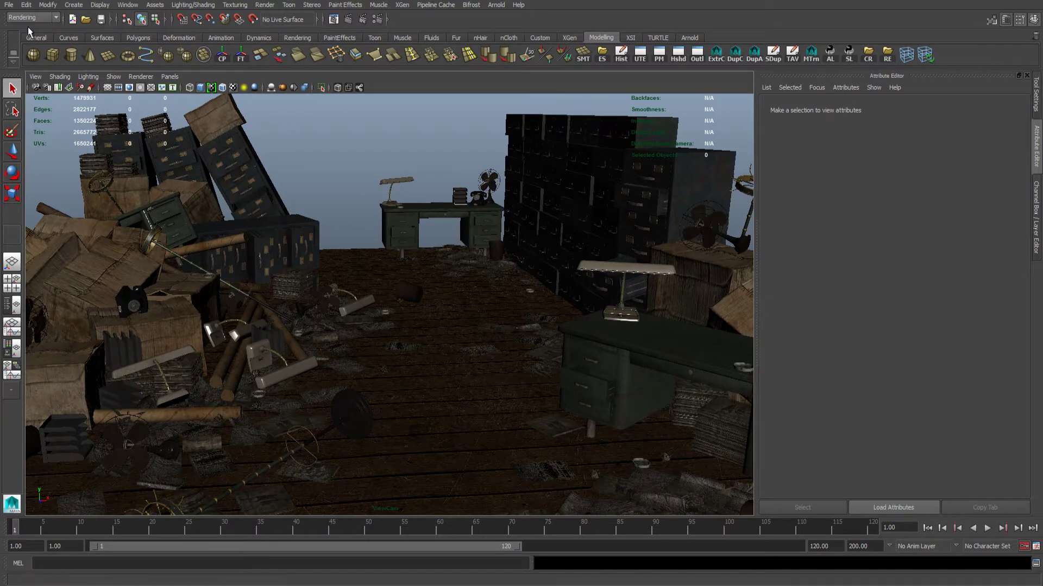
Step: Reference Metal_file_box_1.ma from the Assets folder into the office layout scene
click(9, 5)
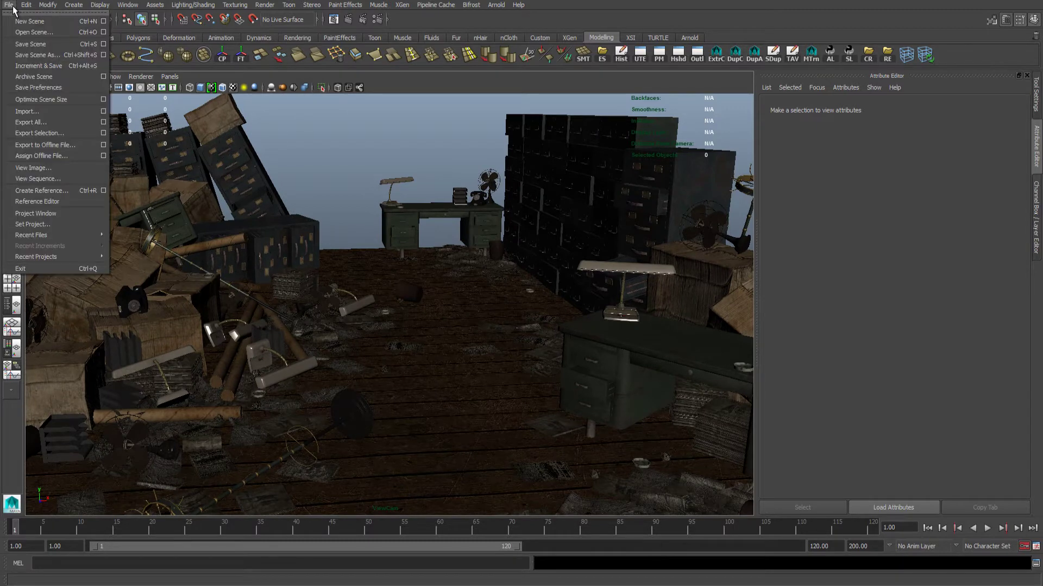
click(62, 190)
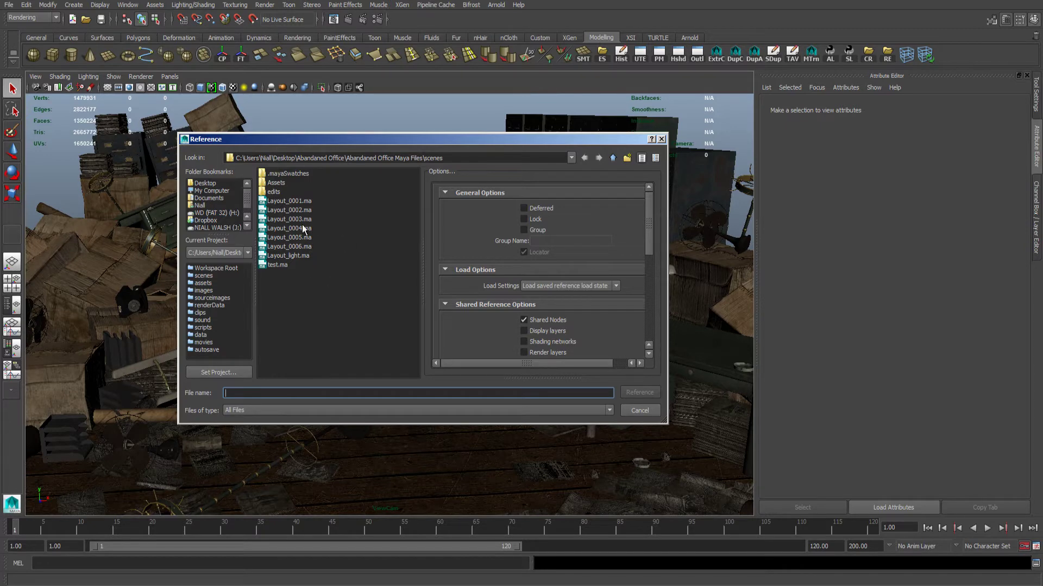
double_click(281, 185)
click(376, 318)
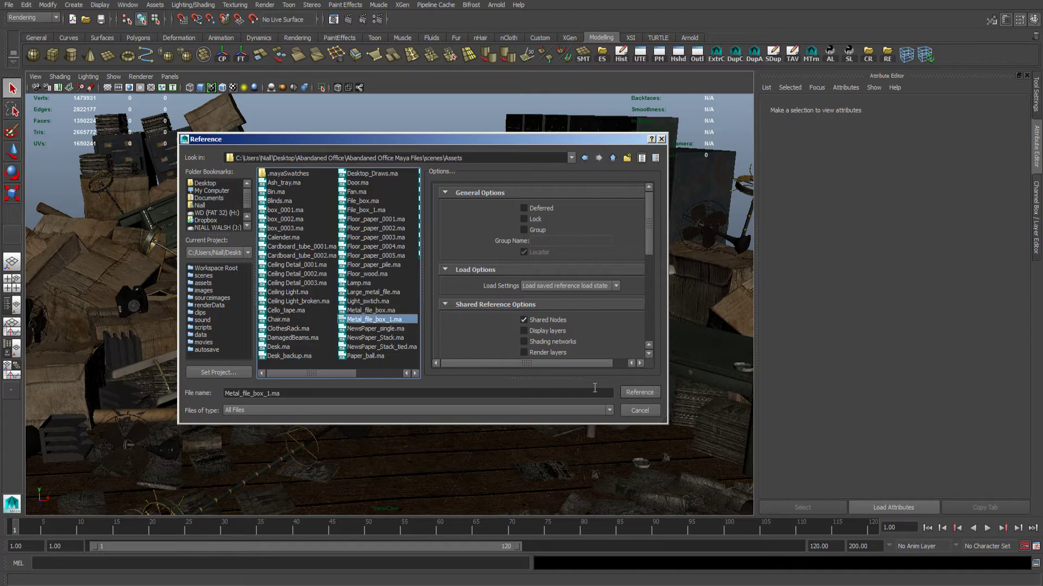
click(639, 391)
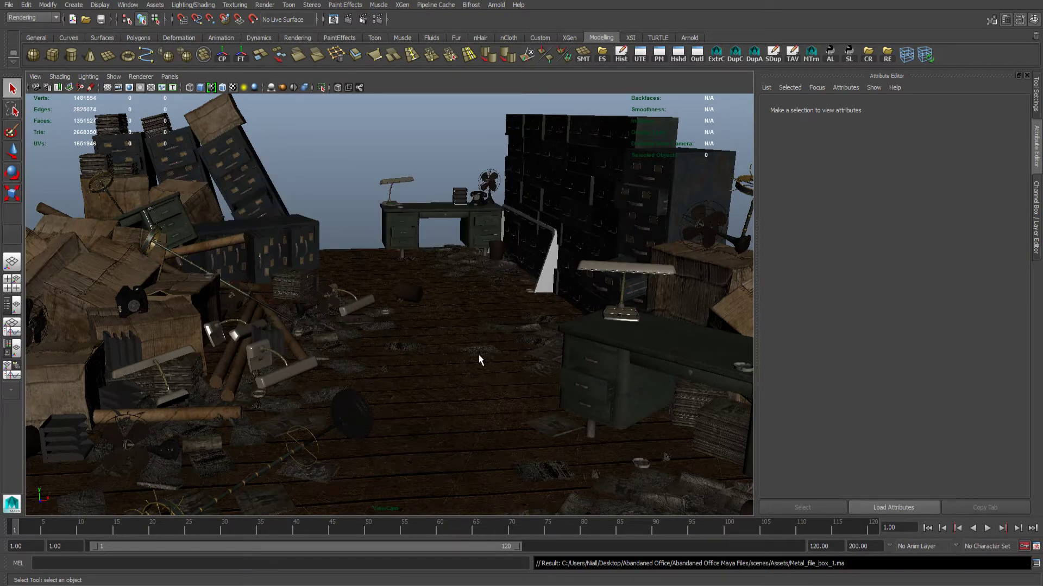
Step: Raise the referenced metal file box above the floor near the desks and scale it uniformly to about 0.2
alt+middle_drag(462, 393, 484, 198)
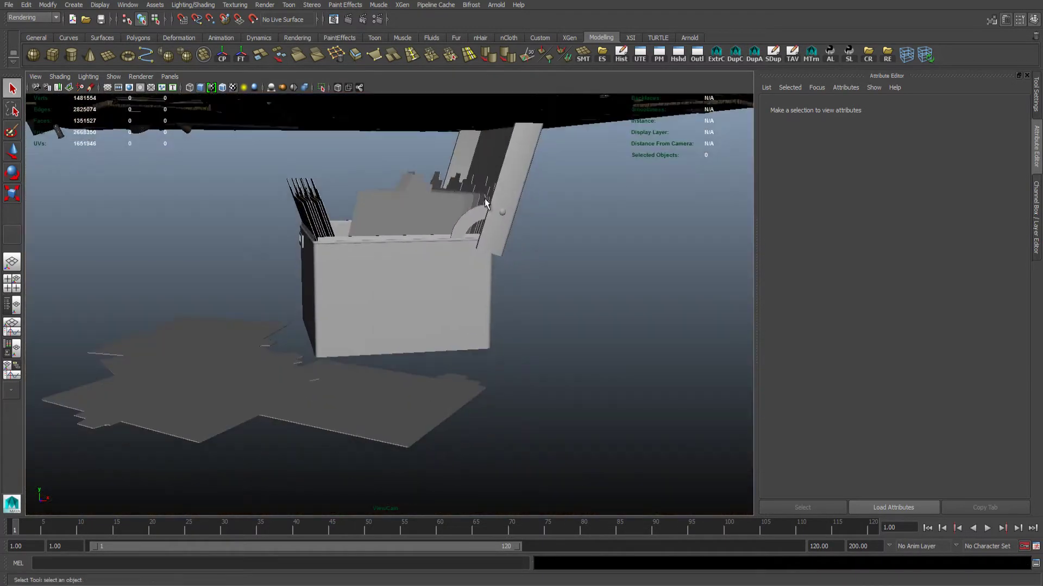
click(400, 304)
alt+drag(401, 304, 499, 298)
key(a)
key(w)
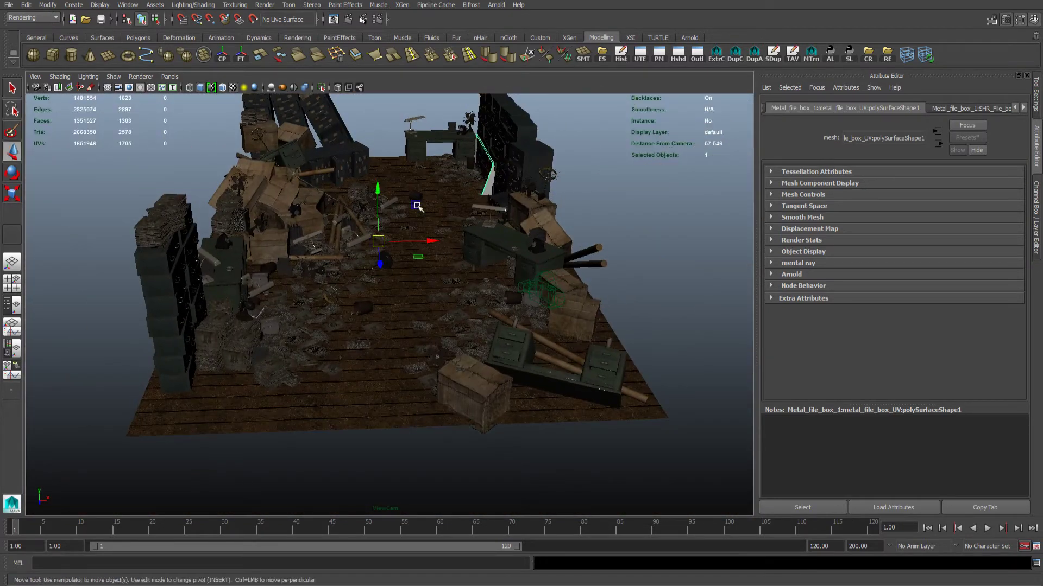
drag(378, 194, 377, 146)
drag(419, 204, 524, 288)
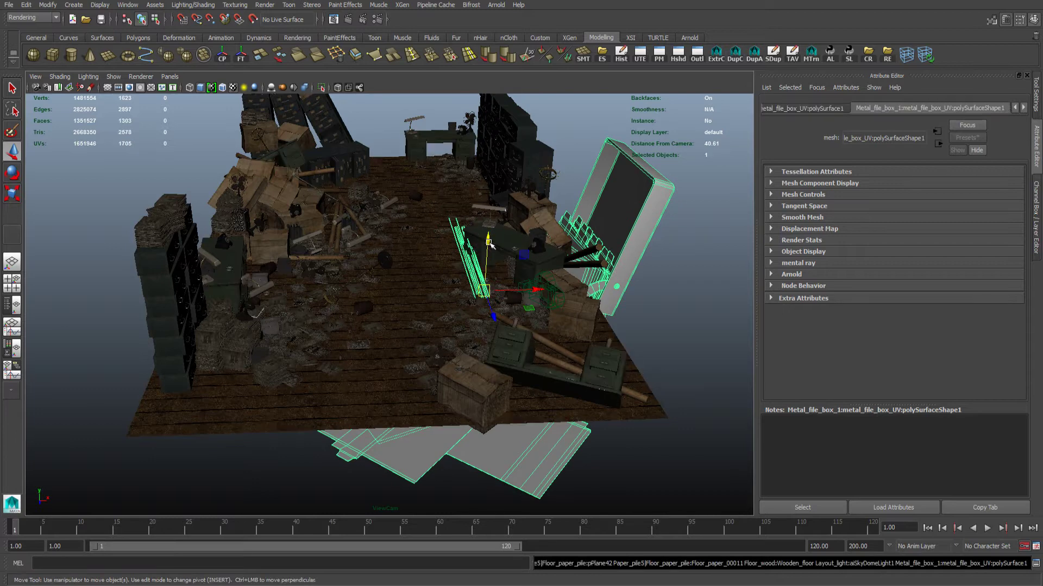
drag(488, 235, 494, 122)
key(r)
drag(492, 197, 461, 207)
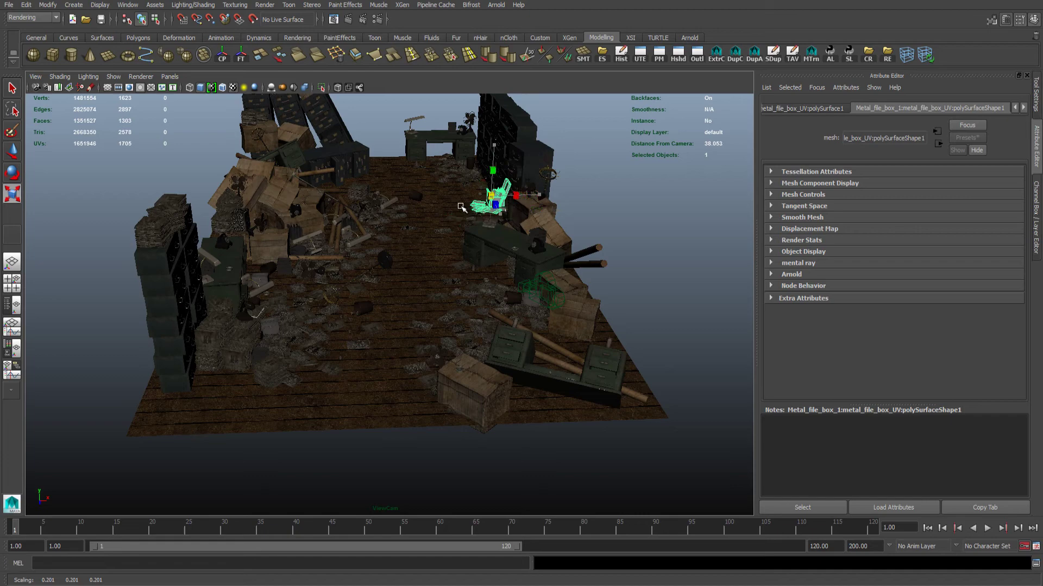
Step: Move the file box with its loose cards onto the foreground desk, between the lamp and the telephone
key(f)
alt+drag(506, 266, 605, 305)
alt+drag(550, 331, 513, 339)
key(w)
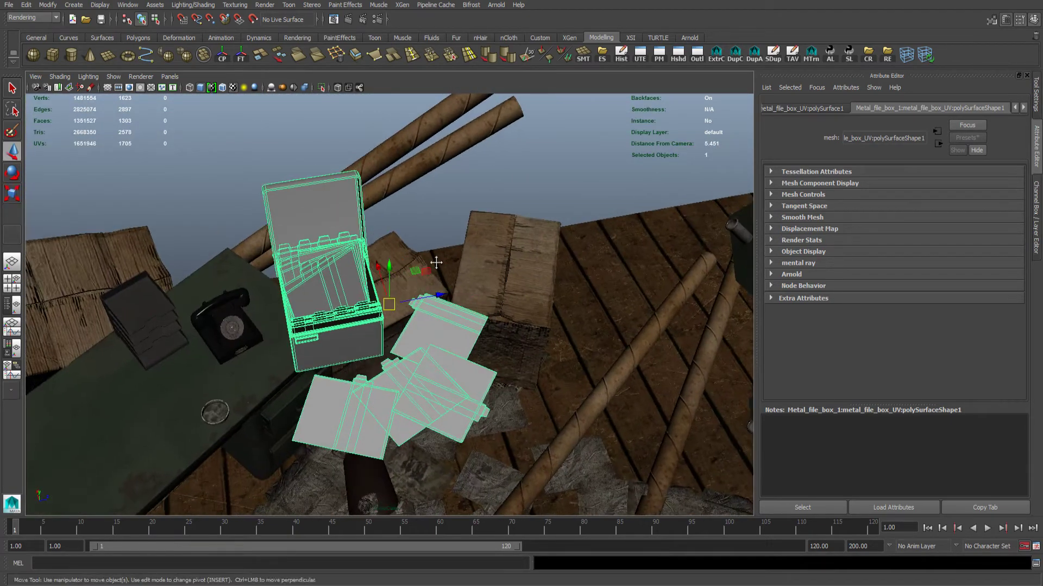
alt+middle_drag(435, 263, 489, 212)
drag(492, 212, 113, 205)
alt+middle_drag(262, 216, 405, 219)
drag(441, 140, 430, 232)
middle_drag(431, 233, 422, 430)
alt+drag(422, 430, 467, 342)
Step: Rotate the file box to face the front of the desk and settle it on the desktop beside the lamp
key(e)
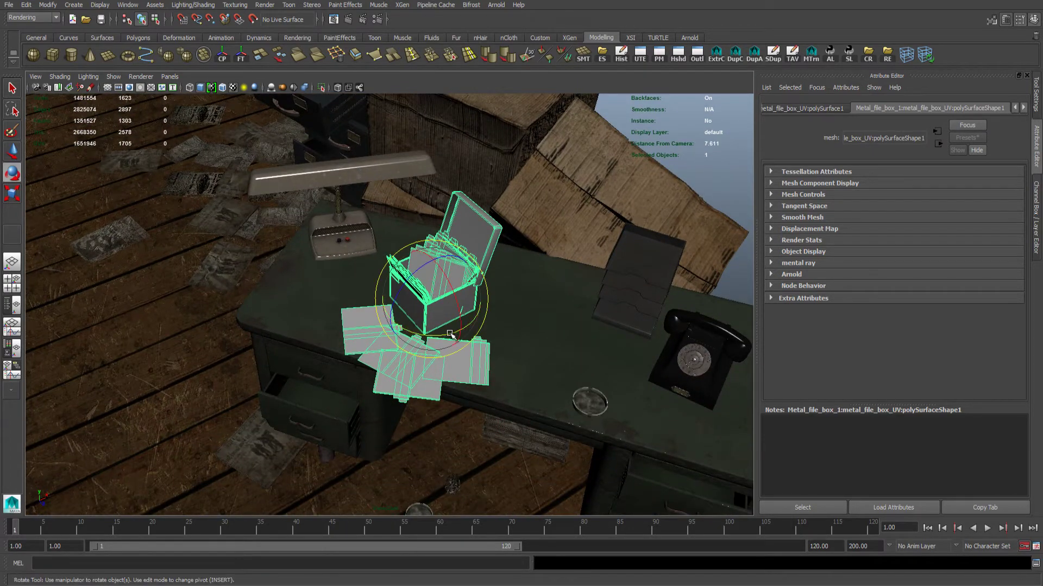
alt+drag(450, 333, 458, 317)
key(w)
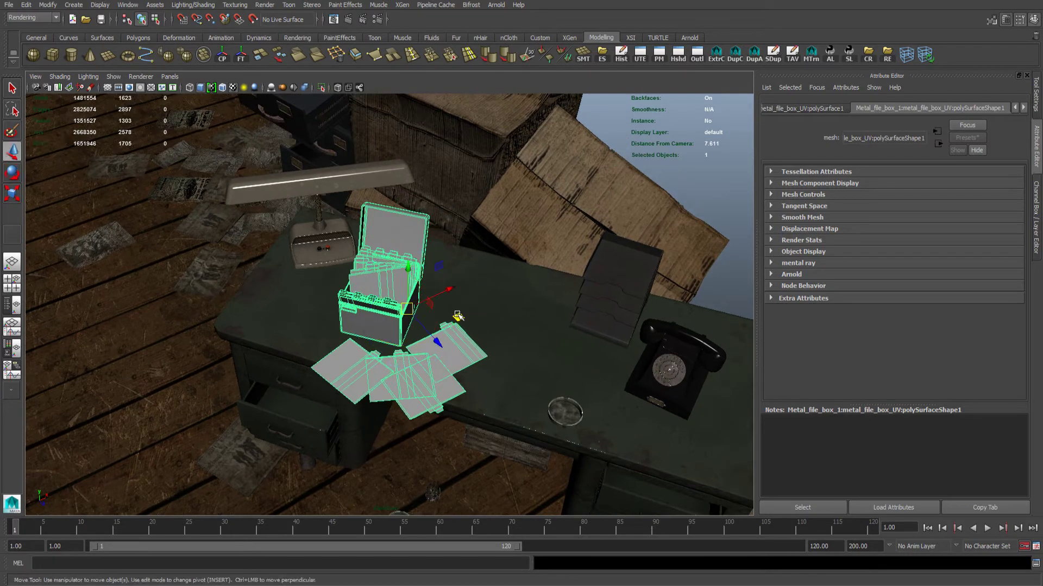
middle_drag(458, 316, 468, 294)
middle_drag(427, 247, 427, 255)
drag(426, 254, 426, 257)
alt+drag(435, 295, 386, 342)
alt+middle_drag(386, 342, 424, 287)
click(685, 216)
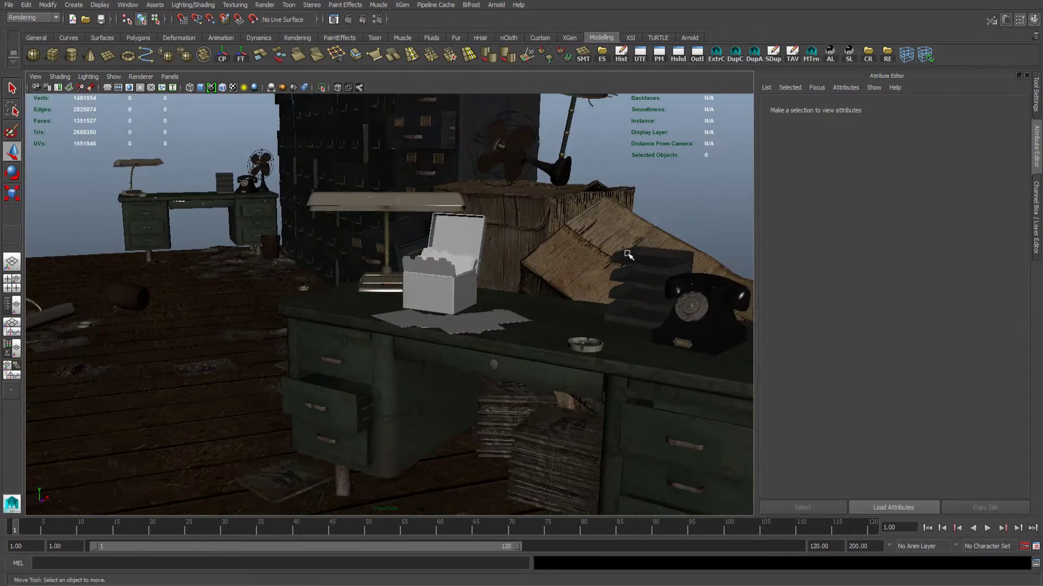
Step: Save the office layout scene and open the Metal_file_box_1.ma asset
alt+drag(629, 253, 517, 288)
alt+middle_drag(516, 289, 573, 337)
alt+drag(573, 338, 587, 305)
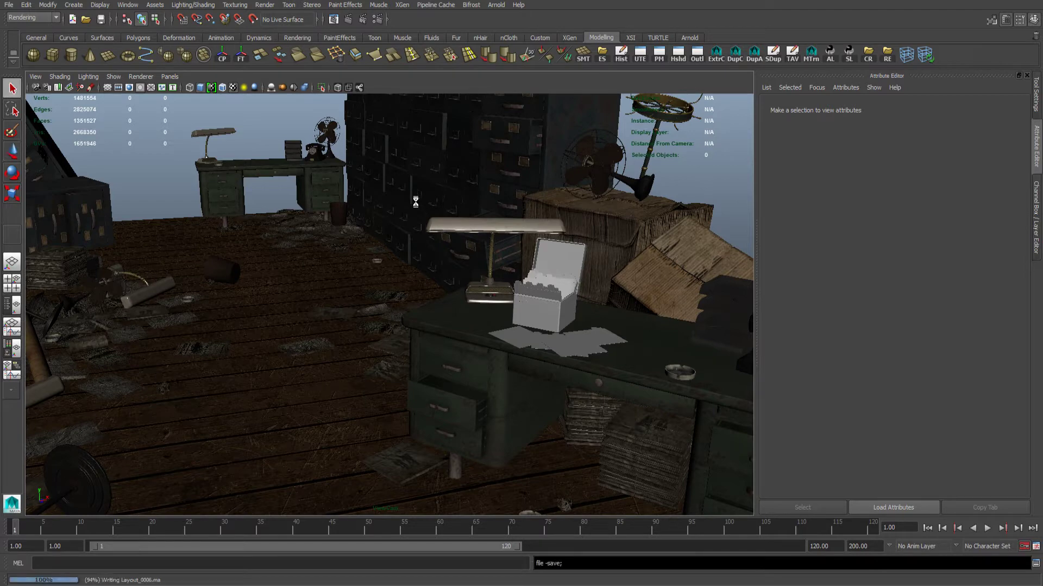
click(9, 5)
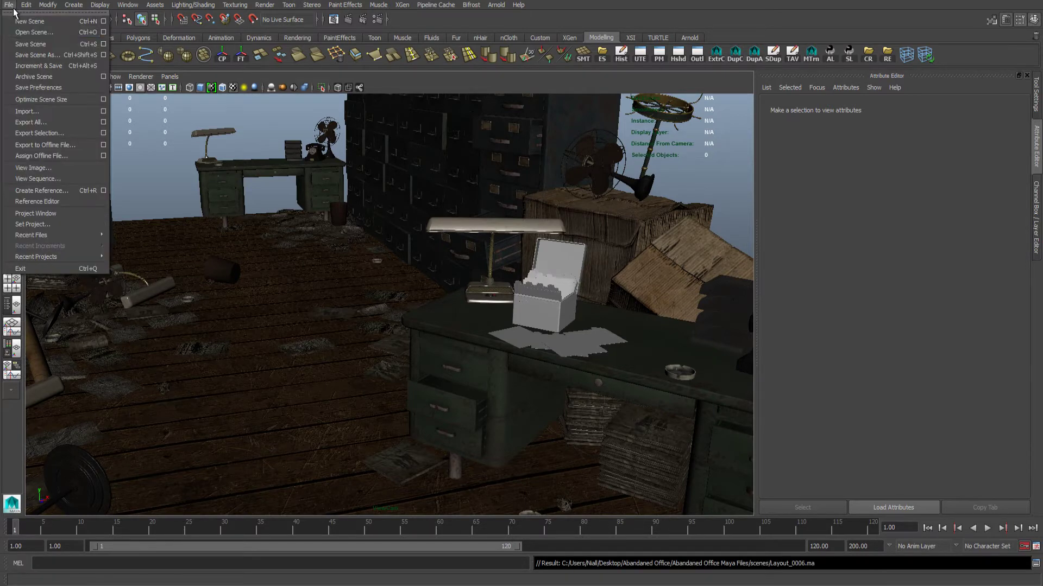
click(29, 34)
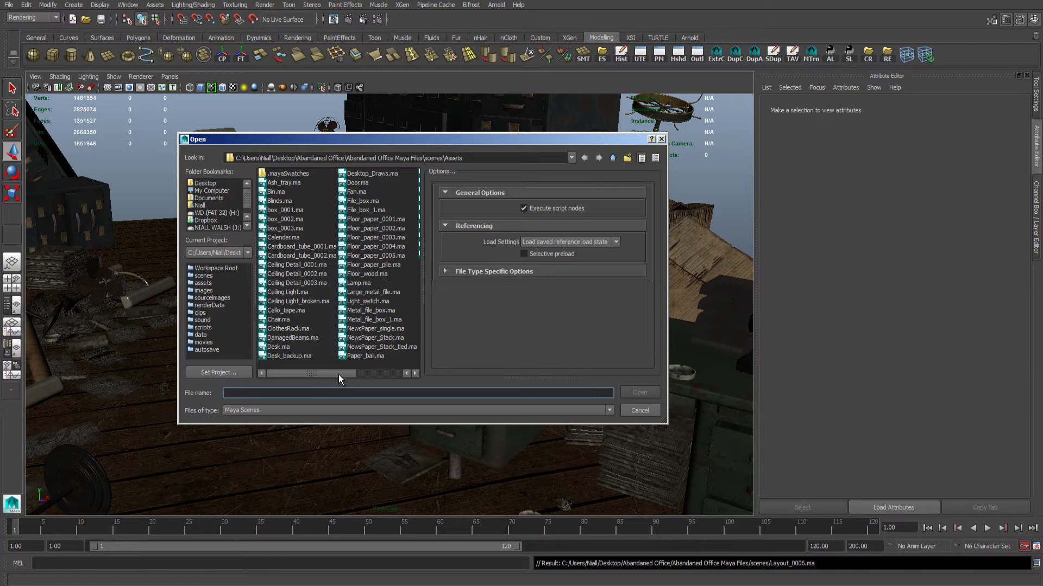
click(386, 320)
click(635, 391)
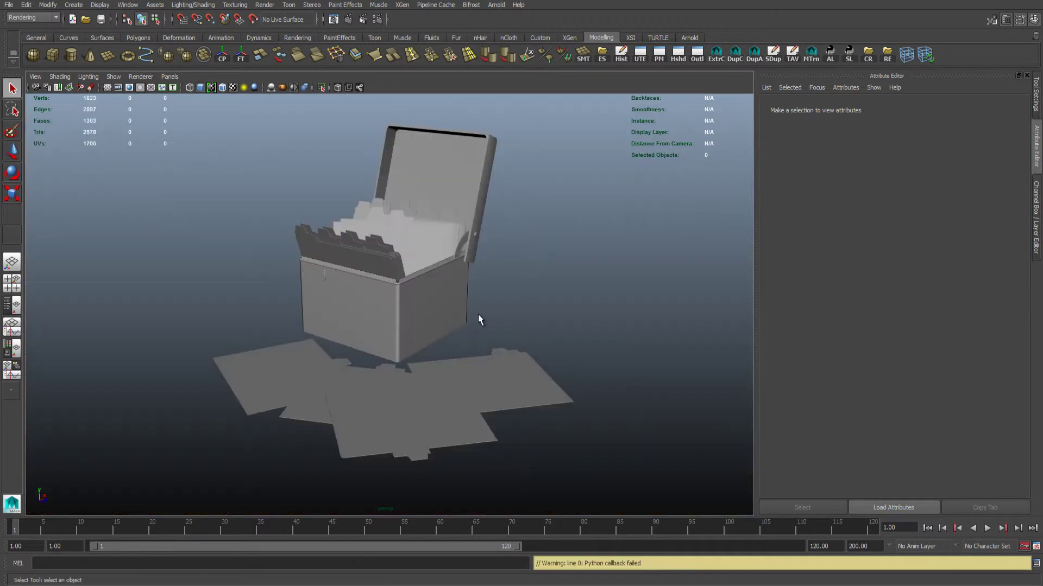
Step: Connect a file texture using Metal_file_box_Colour.tga to the diffuse color of the box's SHR_File_box material
click(399, 298)
click(998, 108)
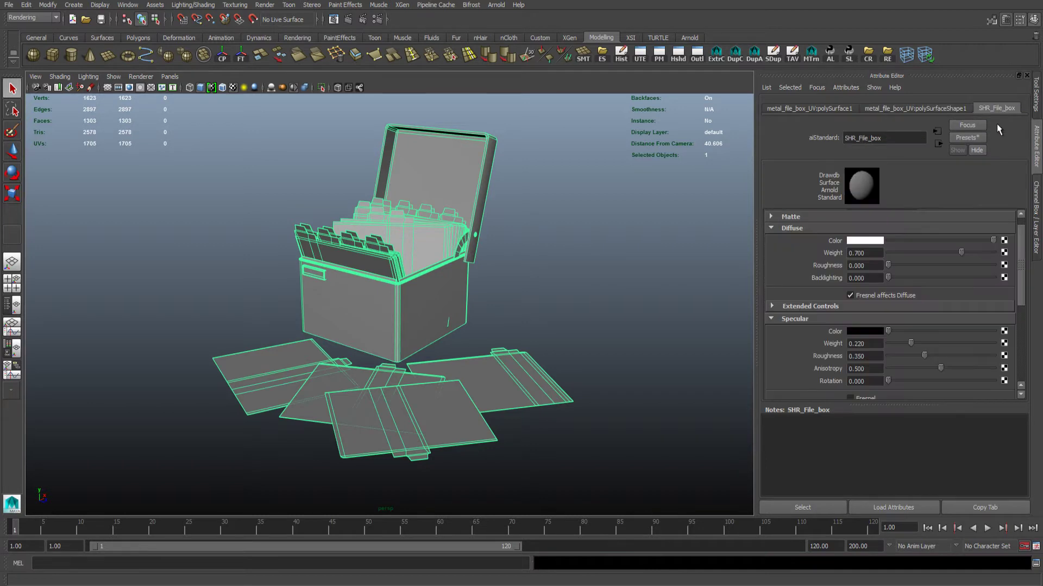
click(1004, 241)
click(491, 283)
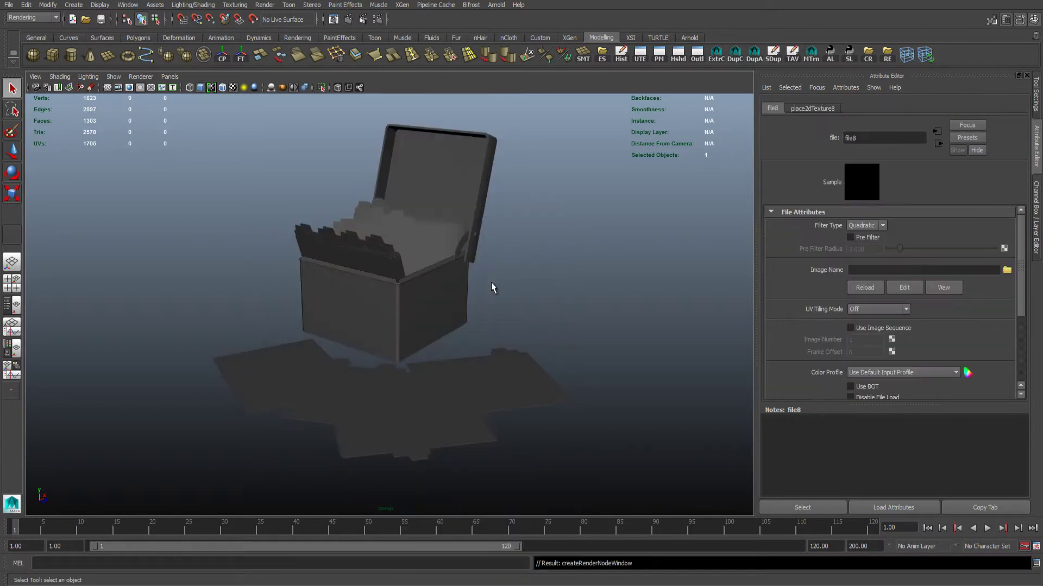
click(1007, 270)
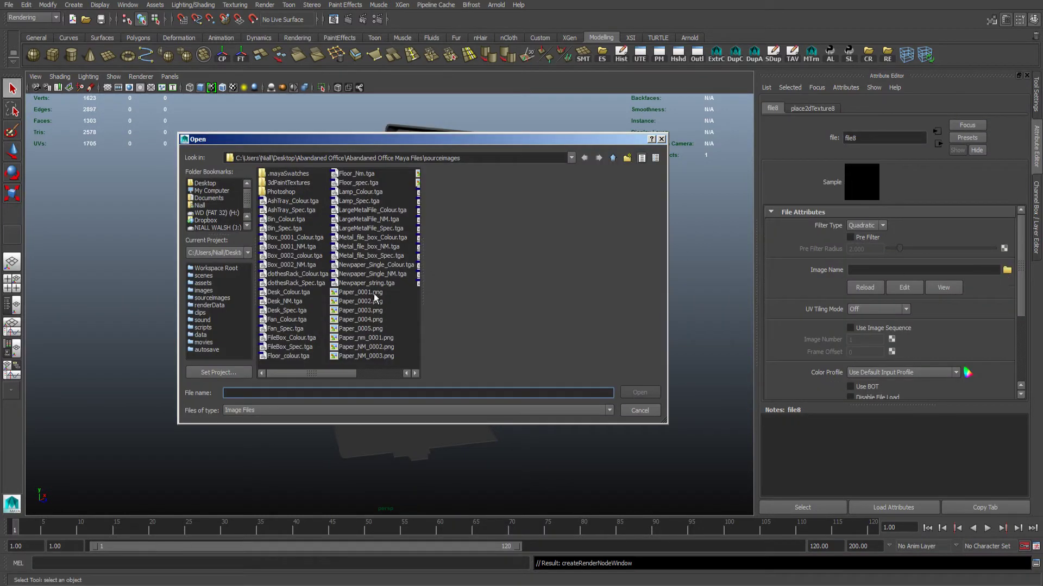
click(390, 234)
click(632, 387)
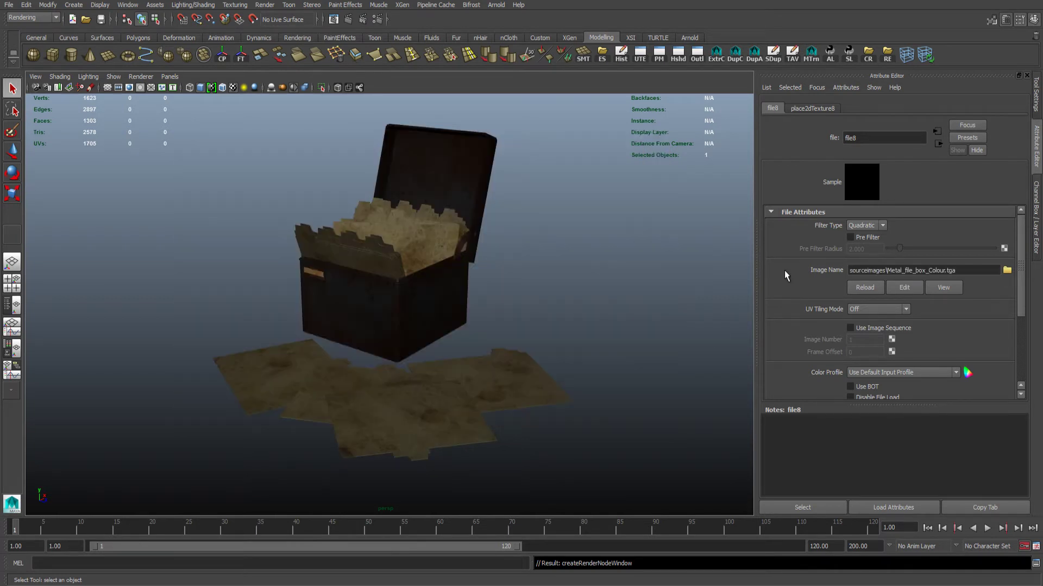
Step: Connect a file texture using Metal_file_box_Spec.tga to the specular color of the SHR_File_box material
click(938, 143)
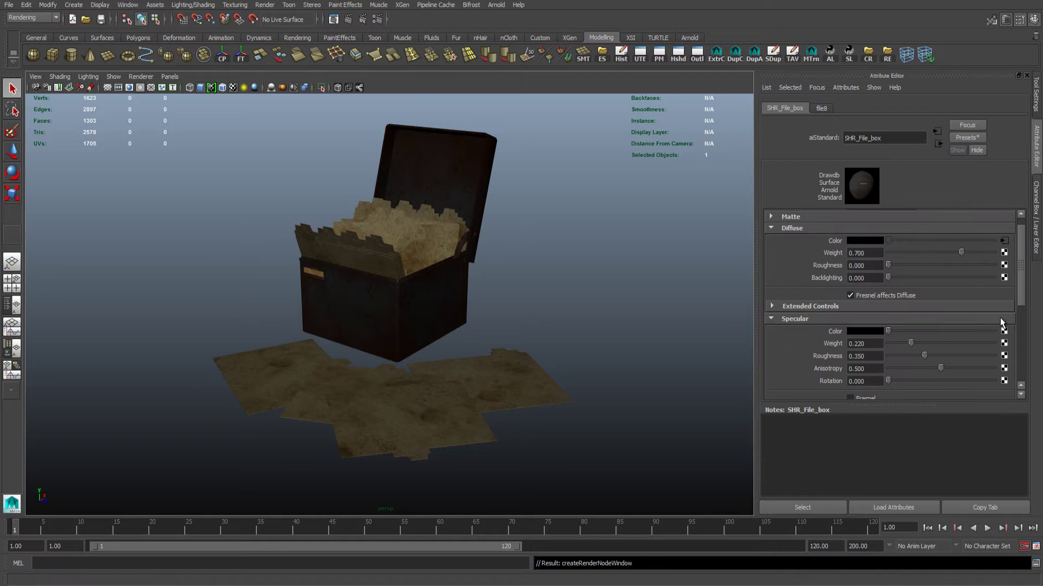
click(492, 282)
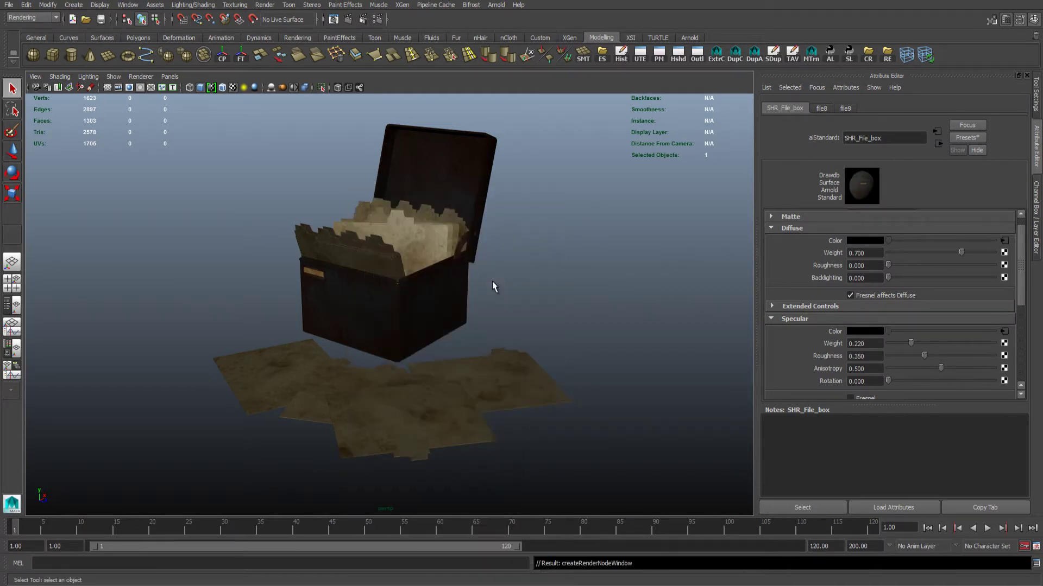
click(1007, 271)
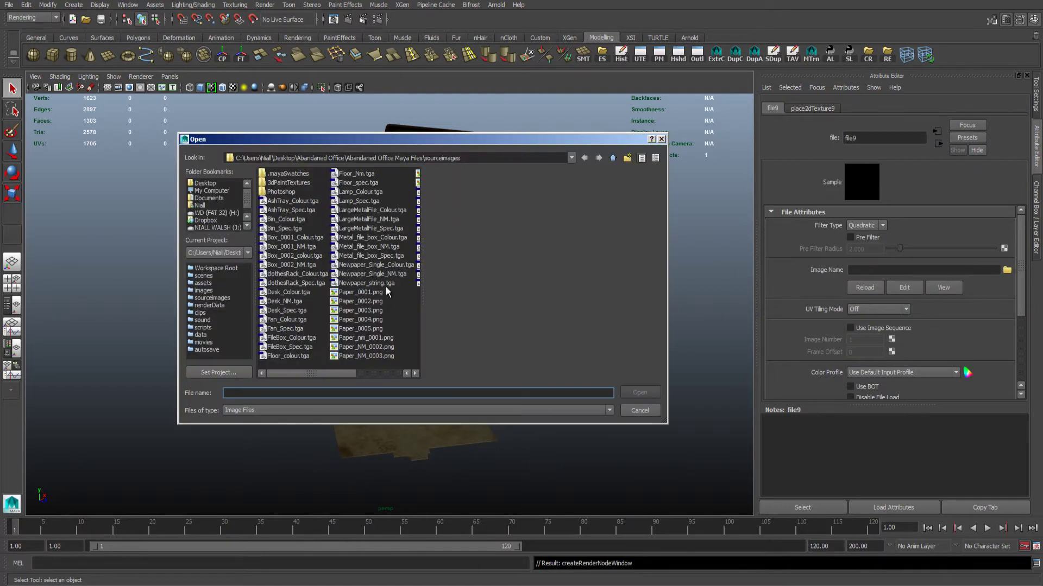
click(393, 258)
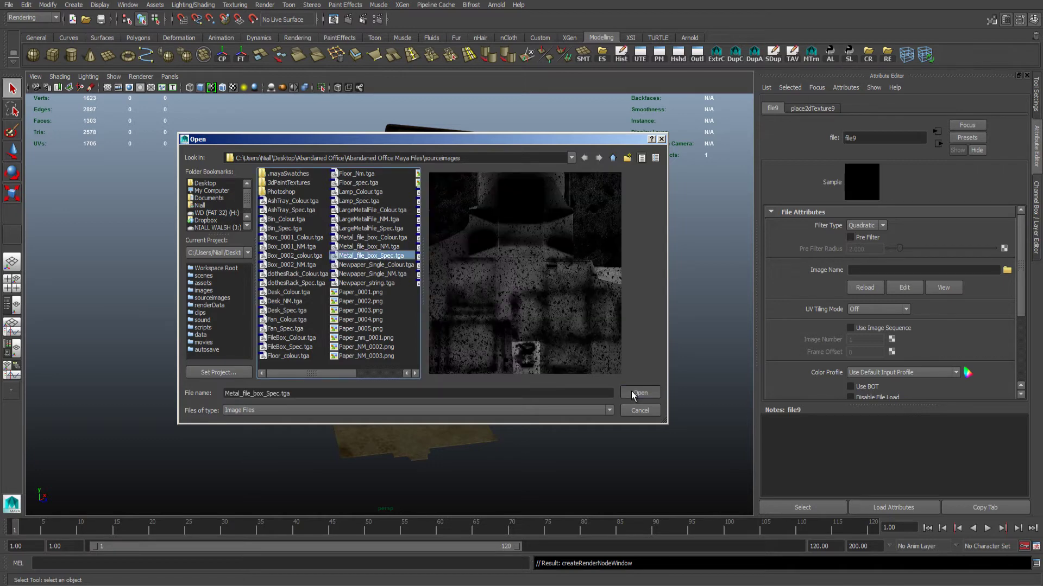
click(639, 392)
Step: Connect a file texture to the bump mapping of SHR_File_box and use it as Tangent Space Normals
click(938, 144)
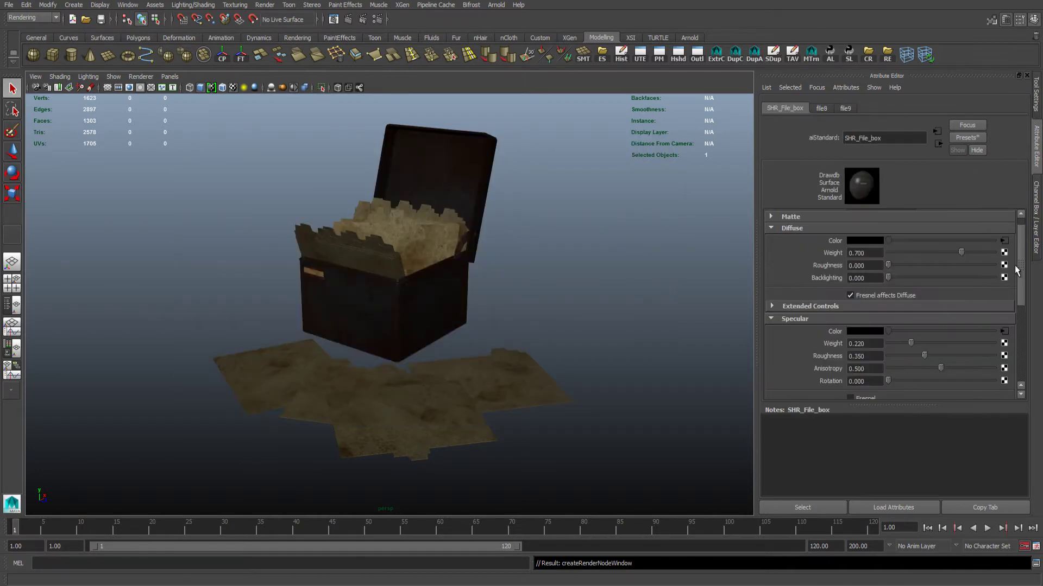
scroll(1013, 272, down, 3)
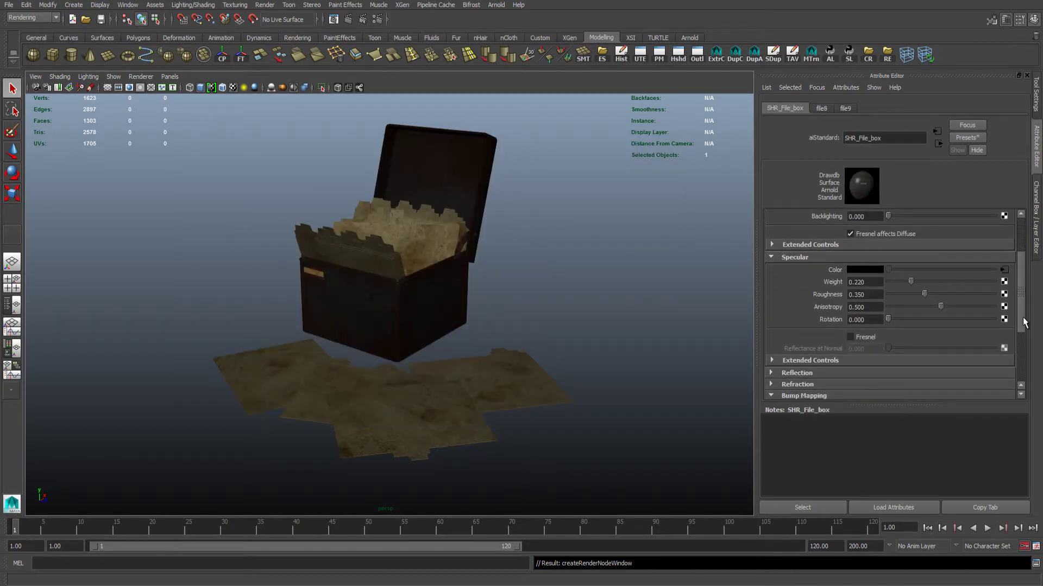
scroll(806, 347, down, 3)
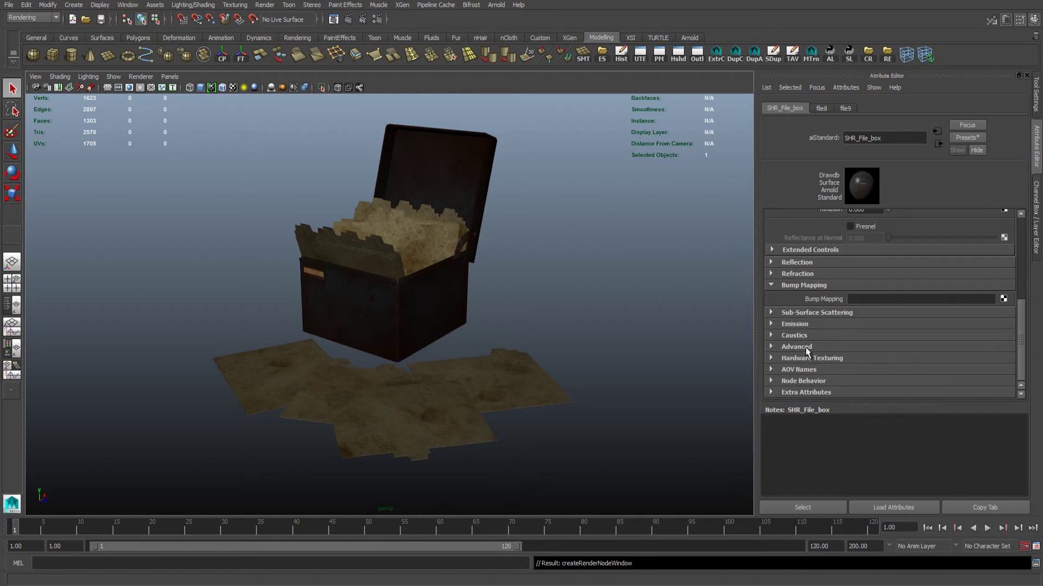
click(1004, 299)
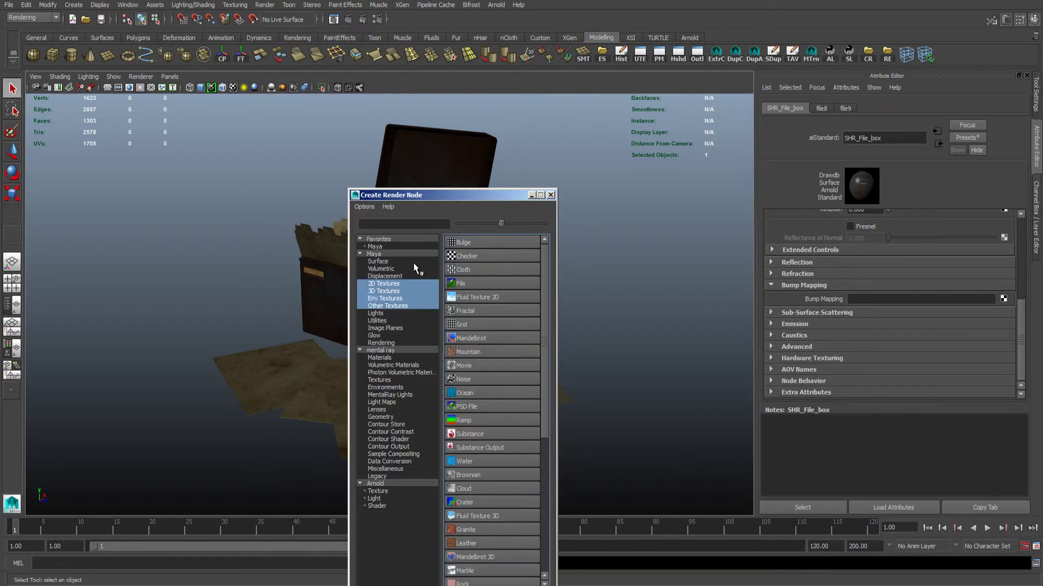
click(462, 282)
click(890, 252)
click(888, 265)
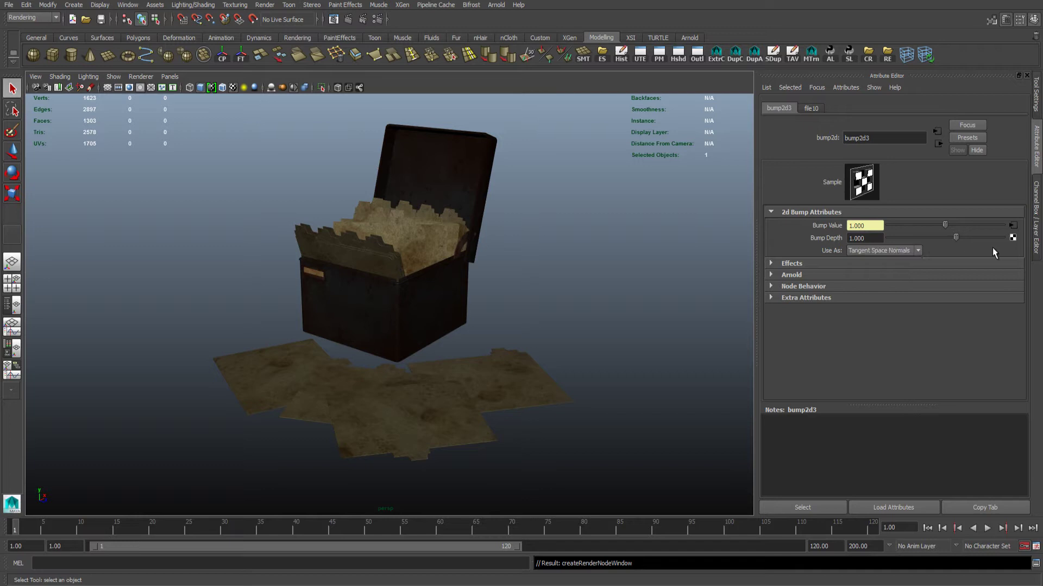
Step: Load Metal_file_box_NM.tga as the image of the bump's file texture and deselect the material
click(1012, 226)
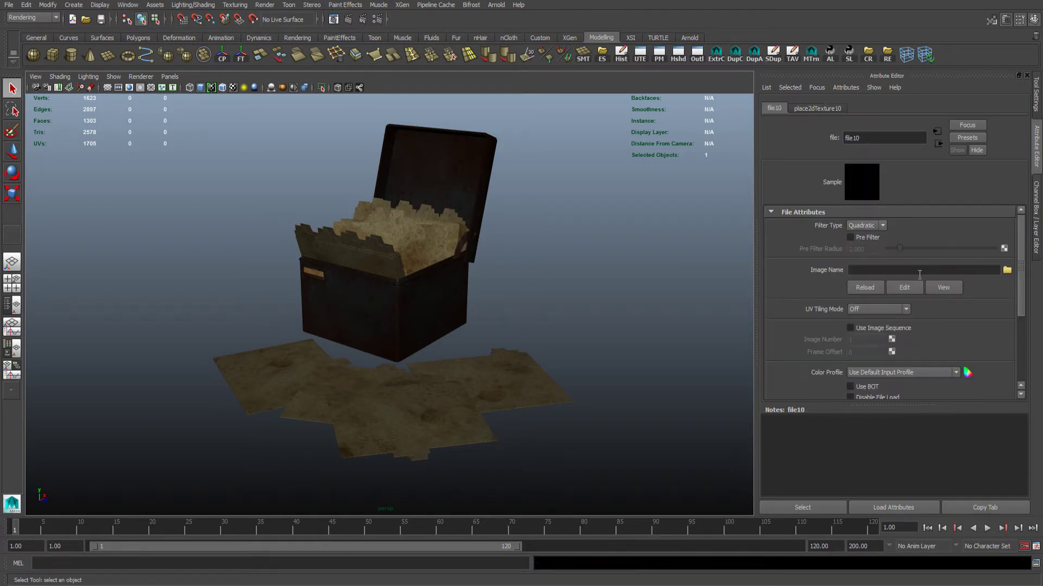
click(1007, 271)
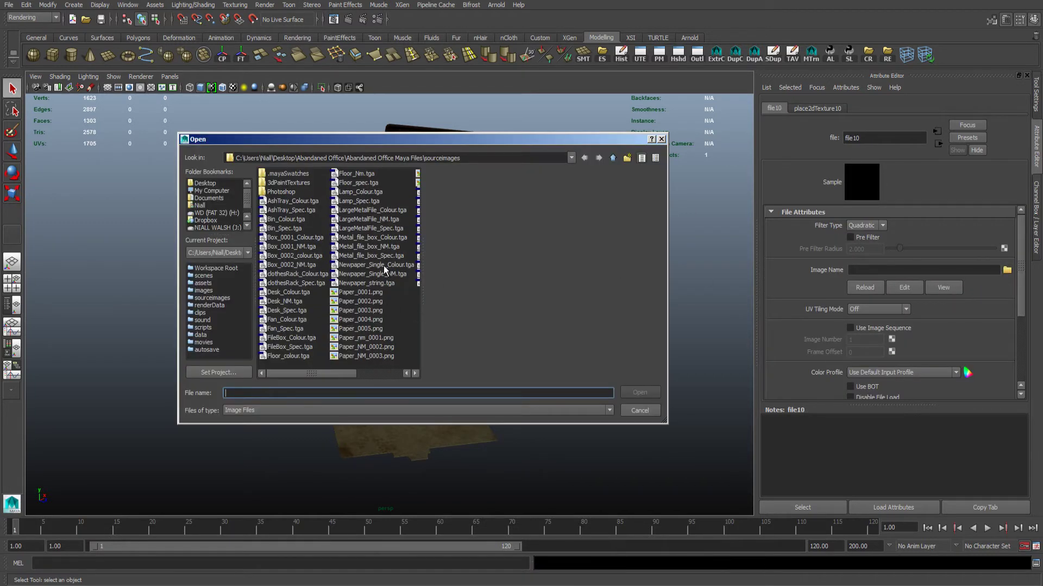
click(388, 248)
click(650, 392)
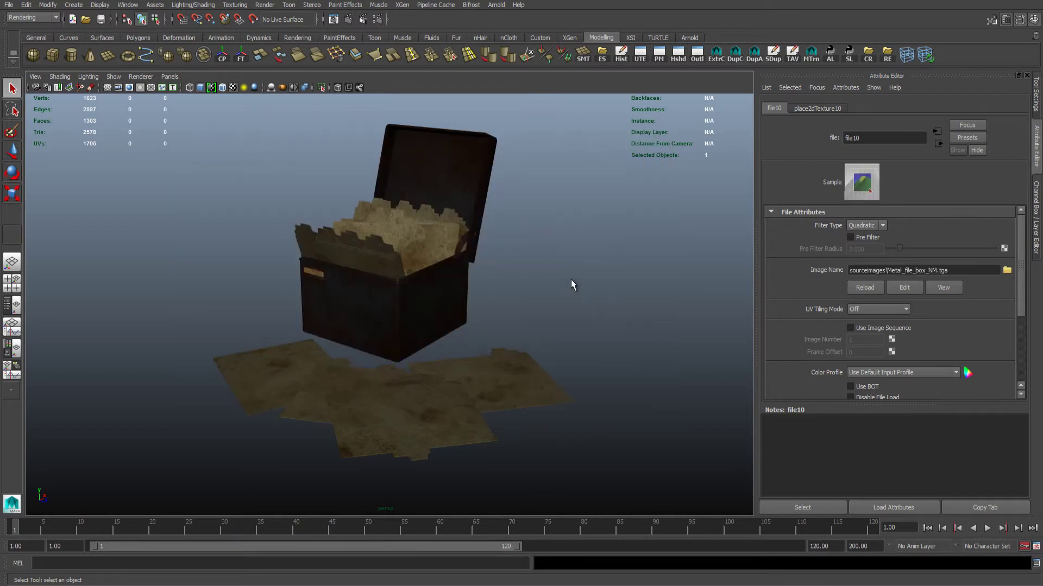
click(571, 278)
mouse_move(450, 238)
alt+mouse_down()
mouse_move(478, 274)
mouse_move(548, 272)
mouse_move(549, 256)
mouse_move(517, 261)
mouse_move(537, 268)
mouse_move(498, 284)
mouse_move(475, 272)
mouse_move(458, 240)
alt+mouse_up()
alt+middle_drag(458, 239, 450, 255)
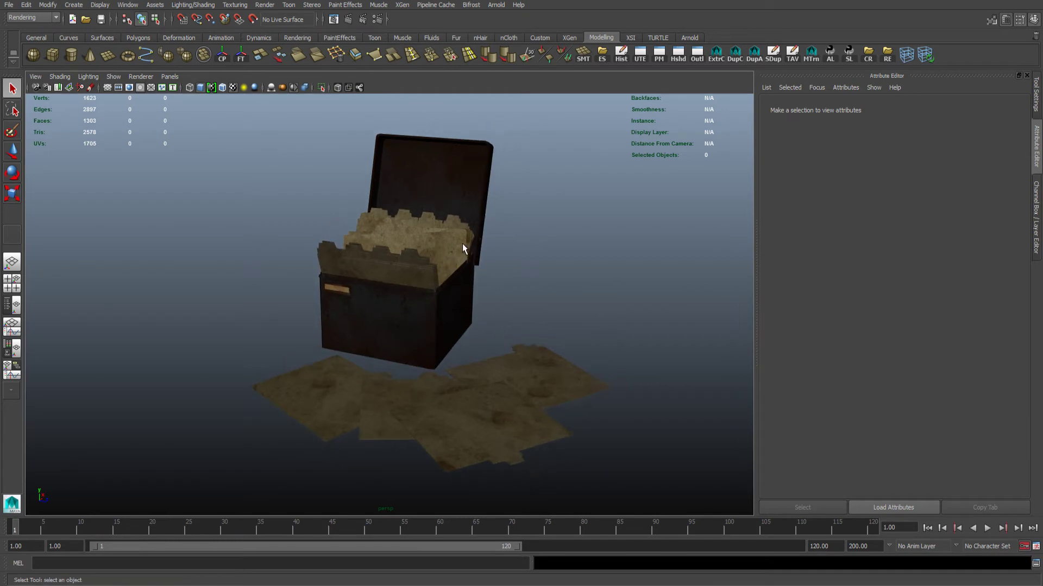
Step: Save the file box asset and open the Layout_0006.ma scene from the project's scenes folder
click(9, 5)
click(28, 33)
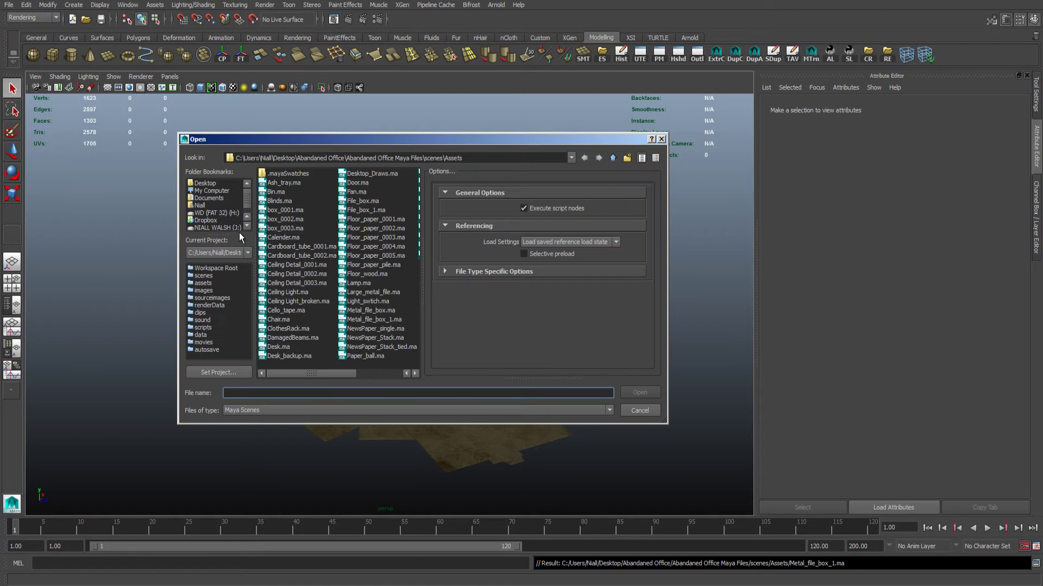
click(204, 276)
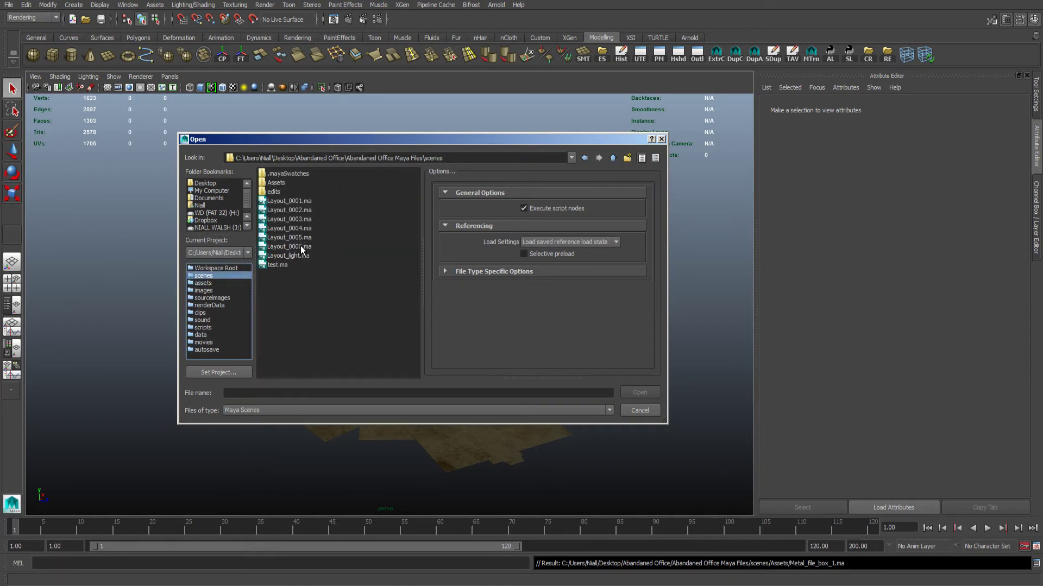
click(301, 247)
click(639, 392)
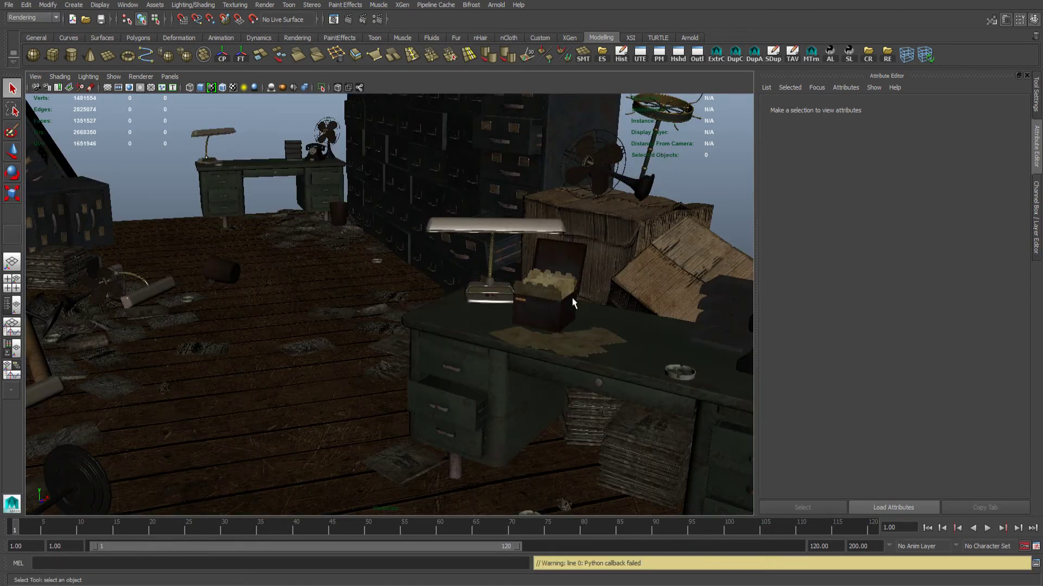
Step: Examine the textured file box on the foreground desk from several angles in the office layout
alt+right_drag(574, 302, 307, 267)
alt+drag(487, 325, 578, 321)
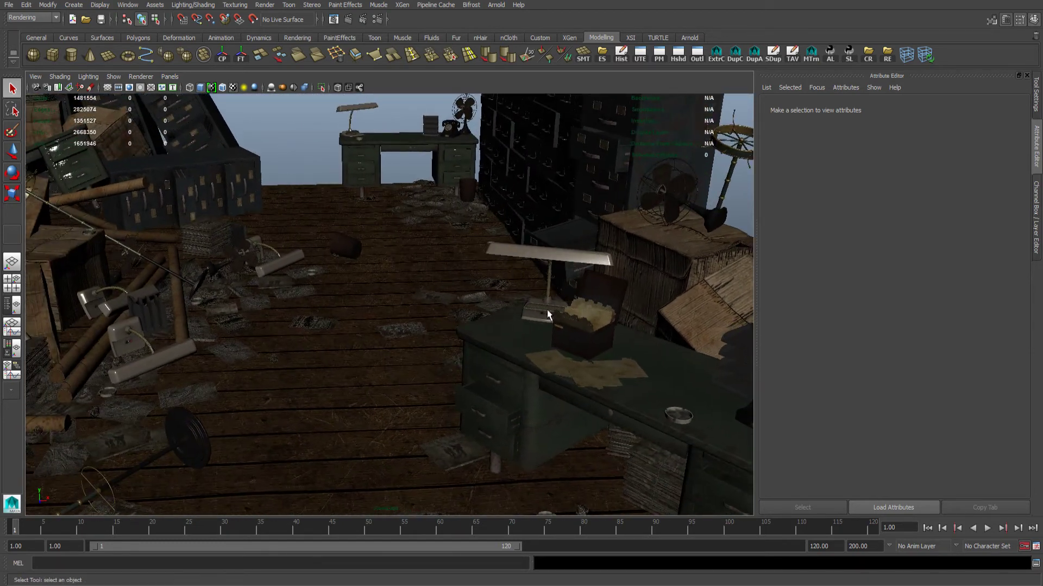
alt+drag(436, 315, 464, 234)
alt+drag(422, 331, 428, 303)
alt+middle_drag(428, 302, 388, 303)
alt+drag(388, 302, 493, 326)
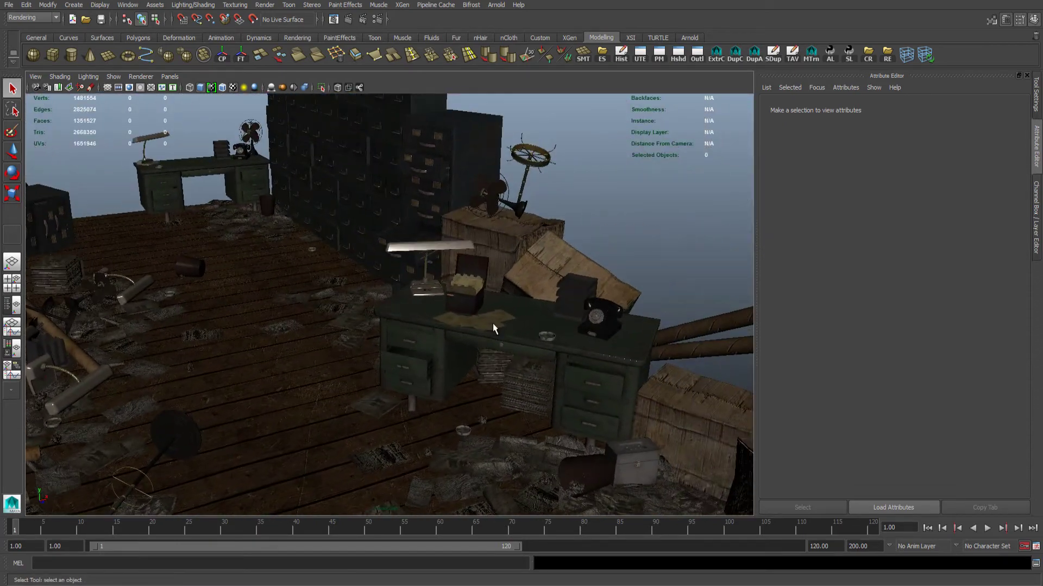
alt+right_drag(493, 325, 530, 317)
mouse_move(530, 317)
alt+middle_down()
mouse_move(505, 325)
mouse_move(529, 302)
alt+middle_up()
Step: Create two instances of the metal file box on the foreground desk with Duplicate Special
click(505, 325)
click(773, 54)
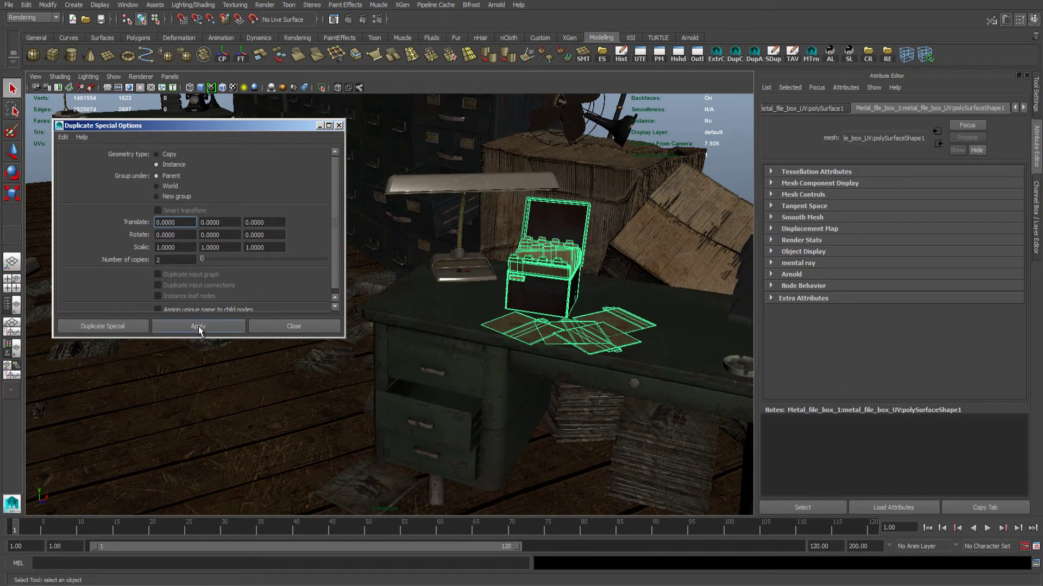
click(198, 327)
Step: Move the instanced file boxes along the desktop beside the original, turn them to a different angle, and close the duplicate options
alt+drag(565, 344, 547, 368)
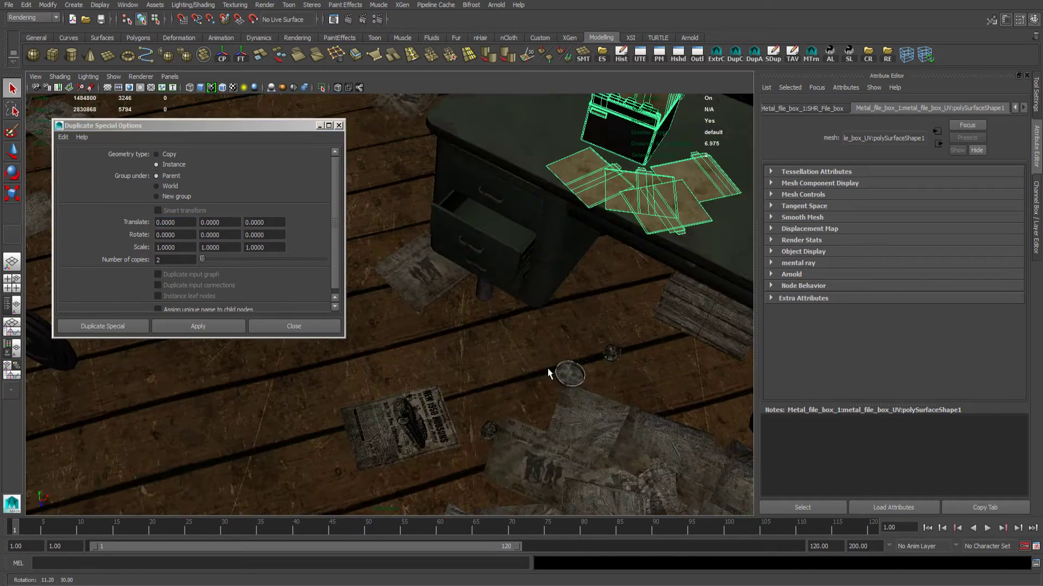
alt+middle_drag(548, 368, 482, 334)
scroll(482, 333, down, 2)
key(w)
drag(604, 173, 715, 203)
key(e)
key(w)
alt+drag(565, 250, 537, 216)
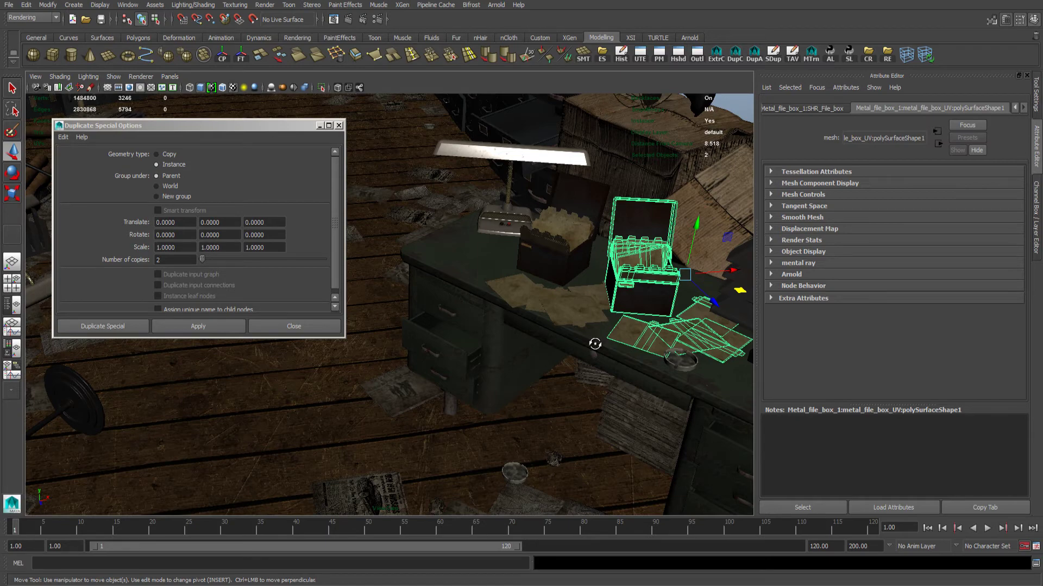
alt+drag(594, 343, 318, 298)
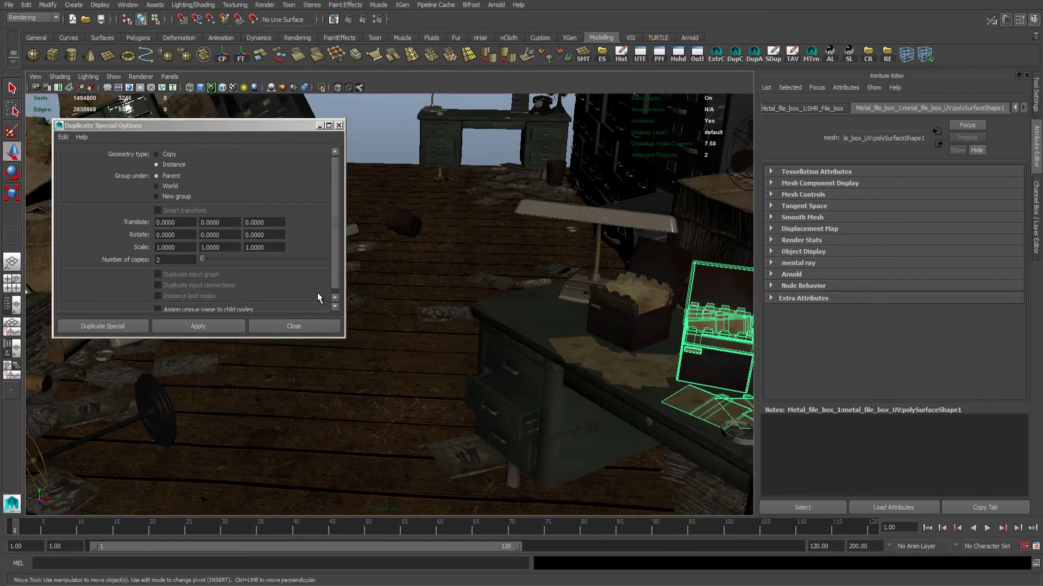
click(312, 326)
Step: Deselect the file boxes and examine the overall office composition from the foreground desk to the far desk
alt+right_drag(464, 353, 445, 370)
alt+drag(444, 370, 470, 358)
alt+middle_drag(471, 358, 521, 380)
click(319, 190)
alt+right_drag(320, 193, 519, 264)
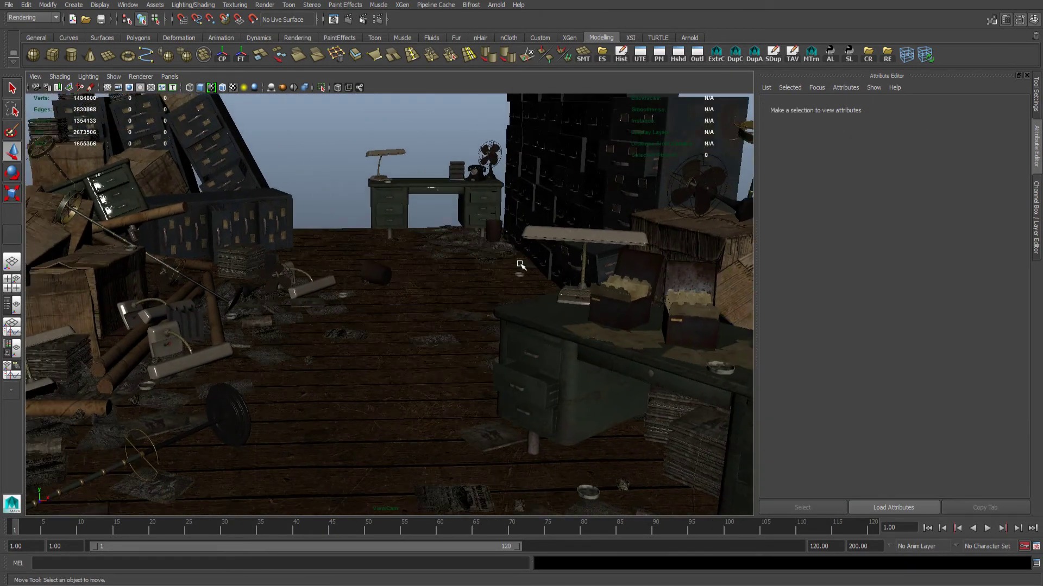
mouse_move(440, 212)
alt+mouse_down()
mouse_move(422, 205)
mouse_move(424, 214)
alt+mouse_up()
alt+middle_drag(425, 215, 392, 177)
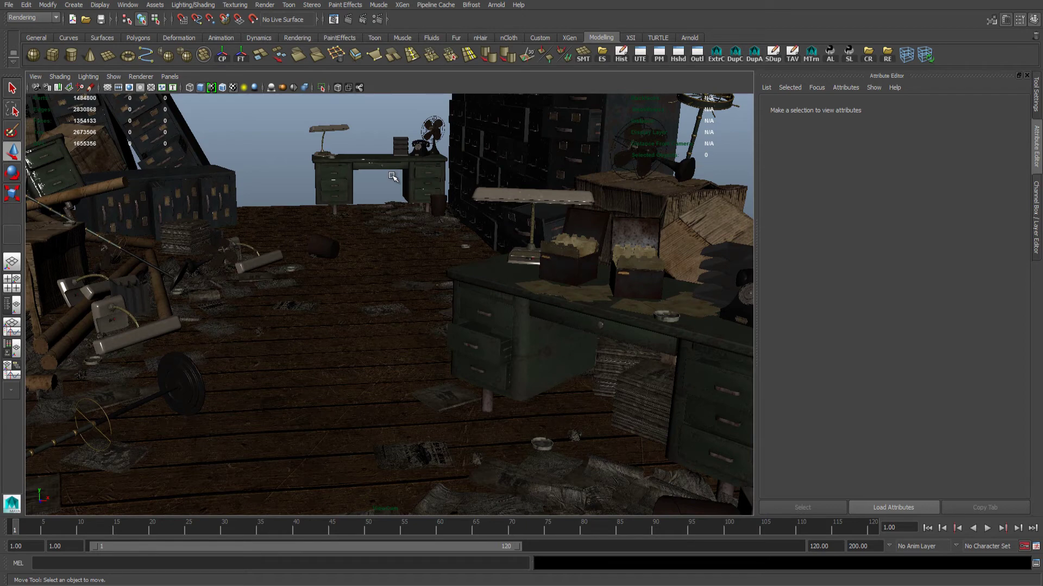
alt+middle_drag(376, 171, 400, 202)
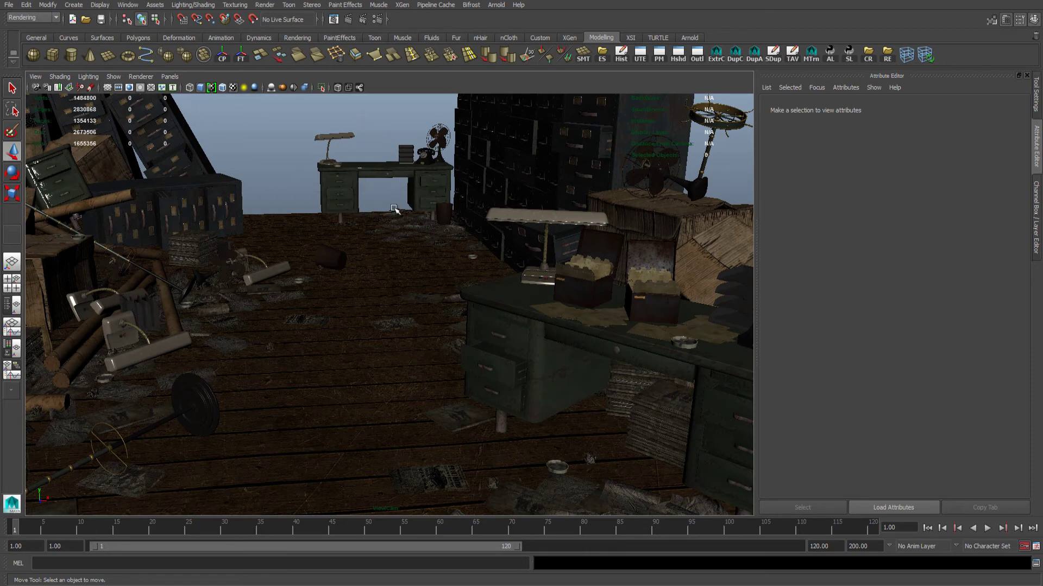
alt+middle_drag(298, 200, 383, 211)
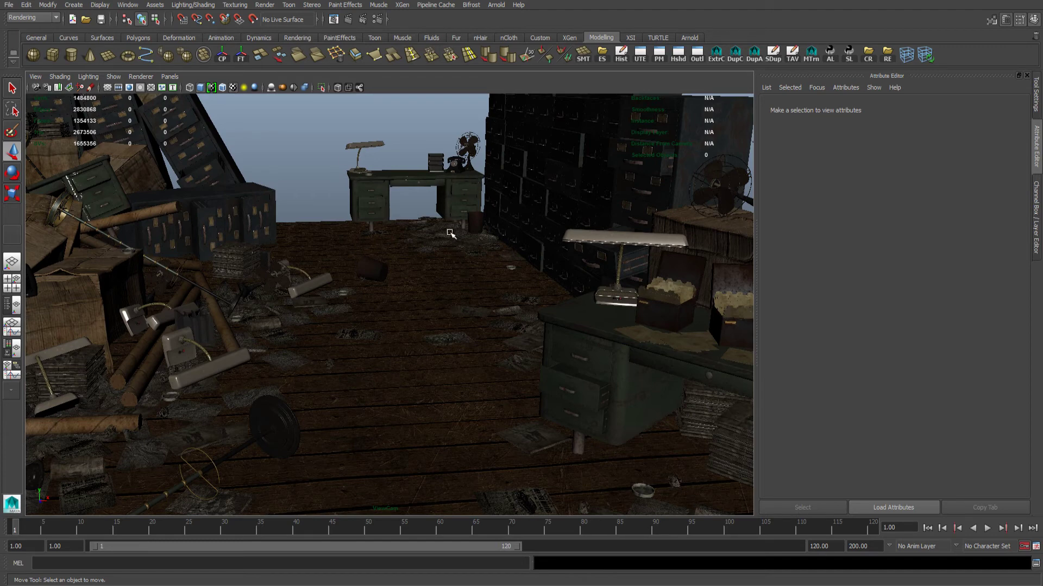
alt+middle_drag(488, 288, 442, 290)
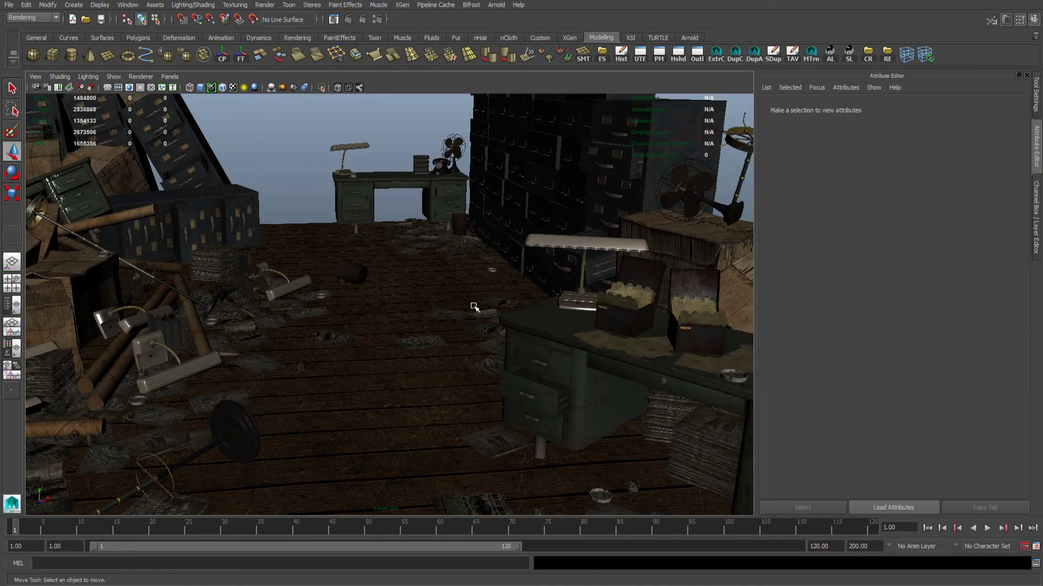
alt+drag(473, 307, 484, 329)
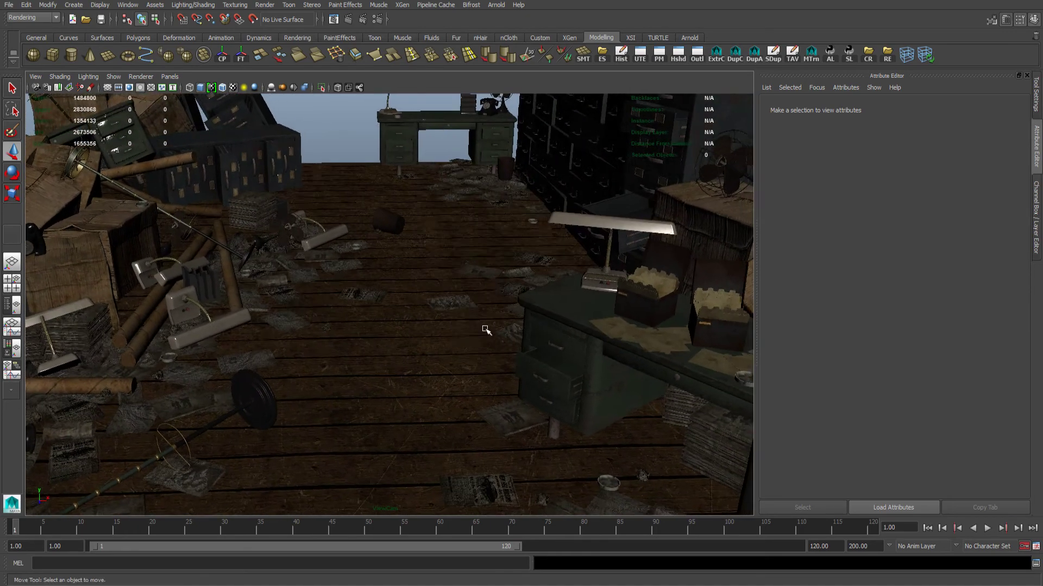
alt+right_drag(486, 331, 472, 278)
alt+drag(471, 255, 459, 277)
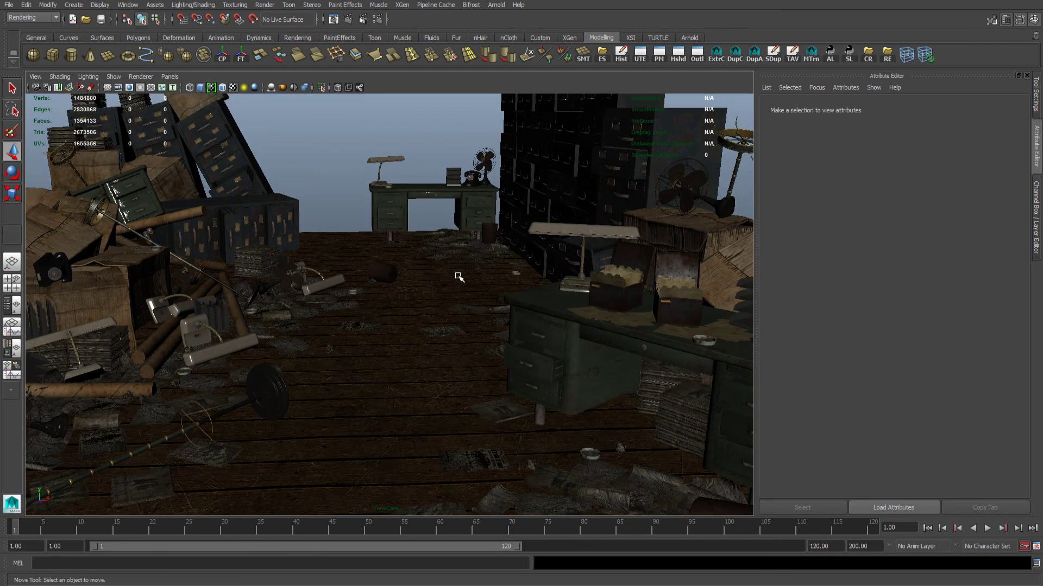